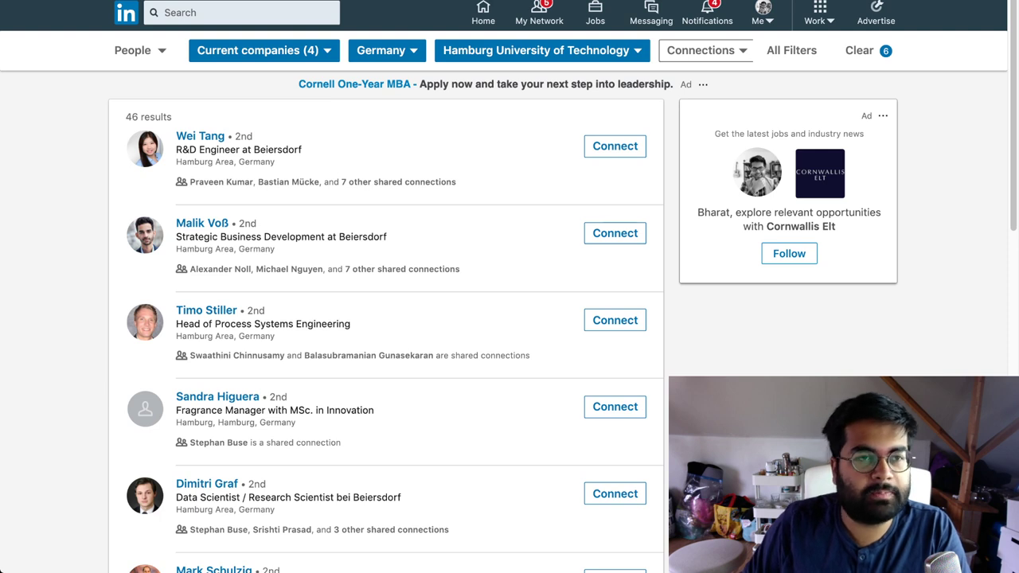
- In the full set of people filters, replace the Hamburg University of Technology school filter with University of Mumbai and Delhi University
left_click(791, 50)
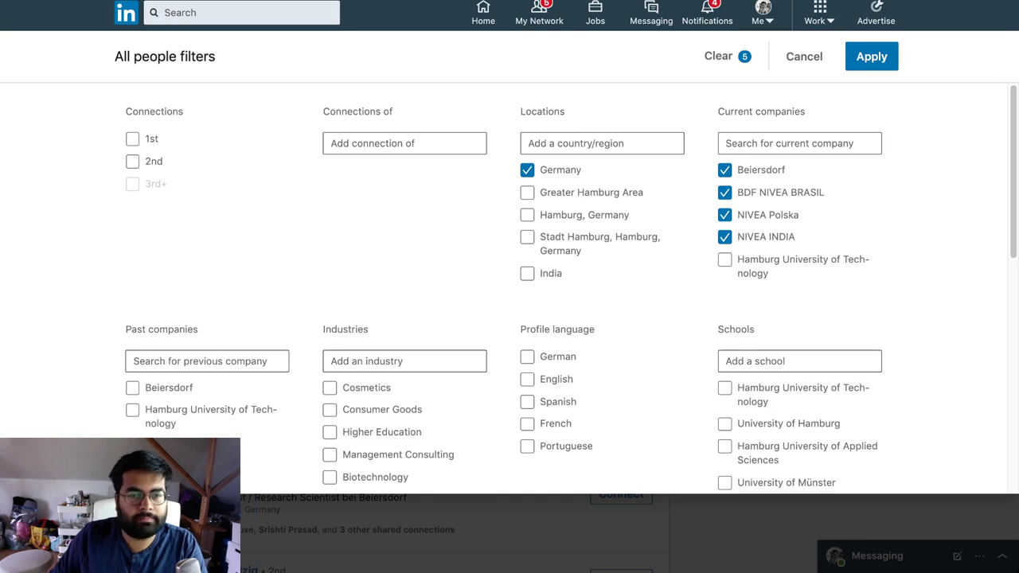
left_click(729, 361)
type("un")
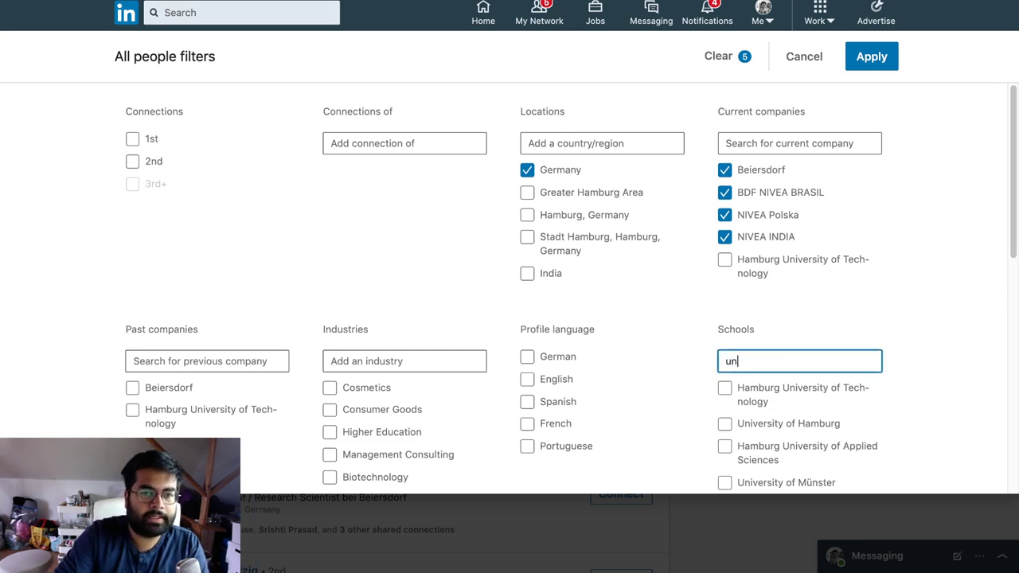
type("iversity of mumbai")
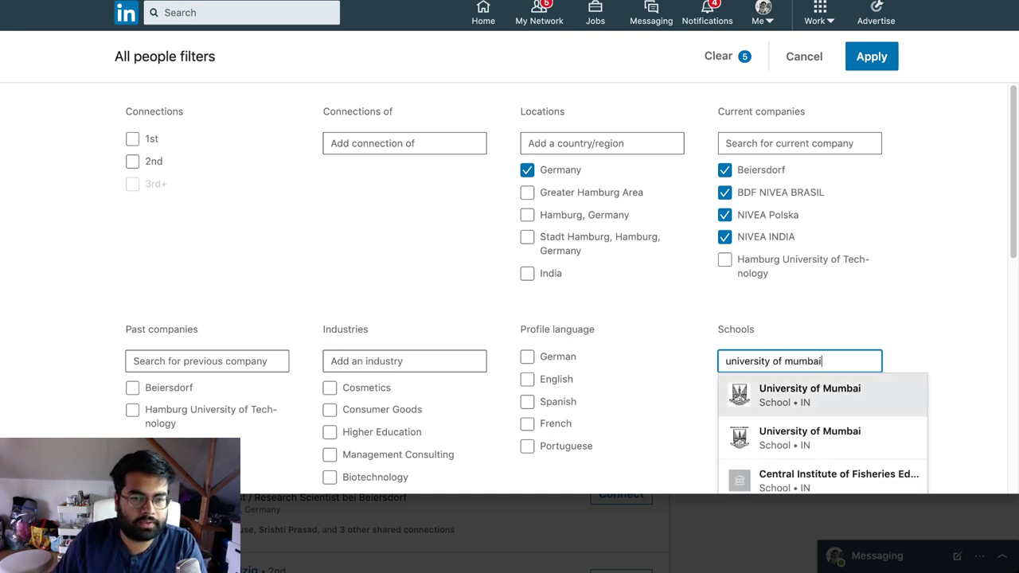
key("Return")
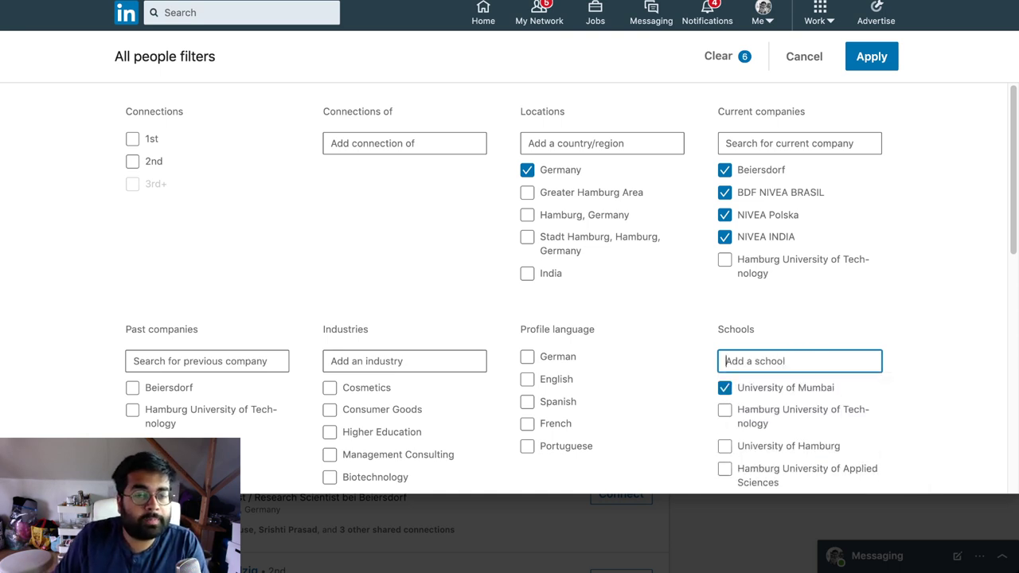
type("de")
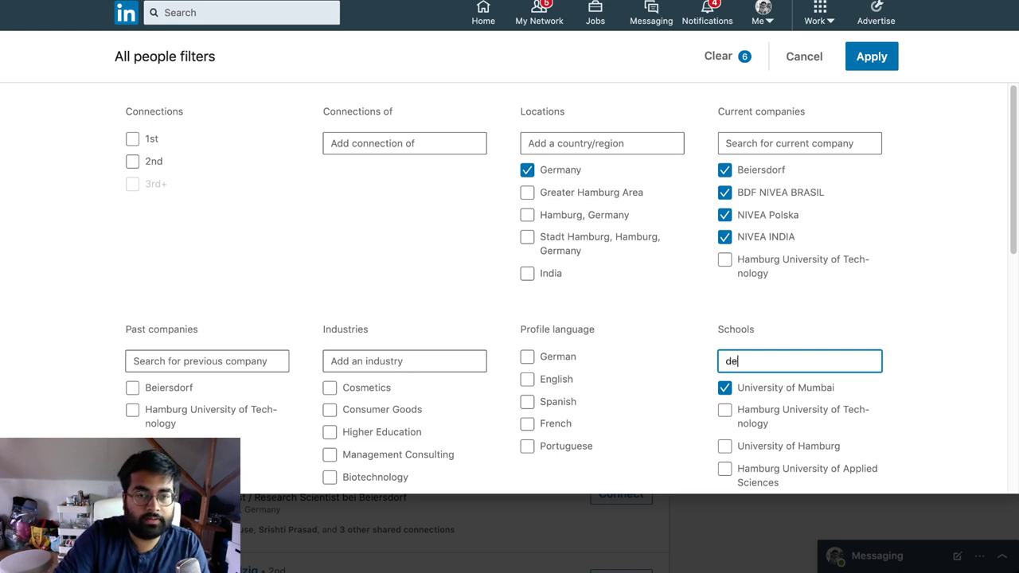
type("lhi university")
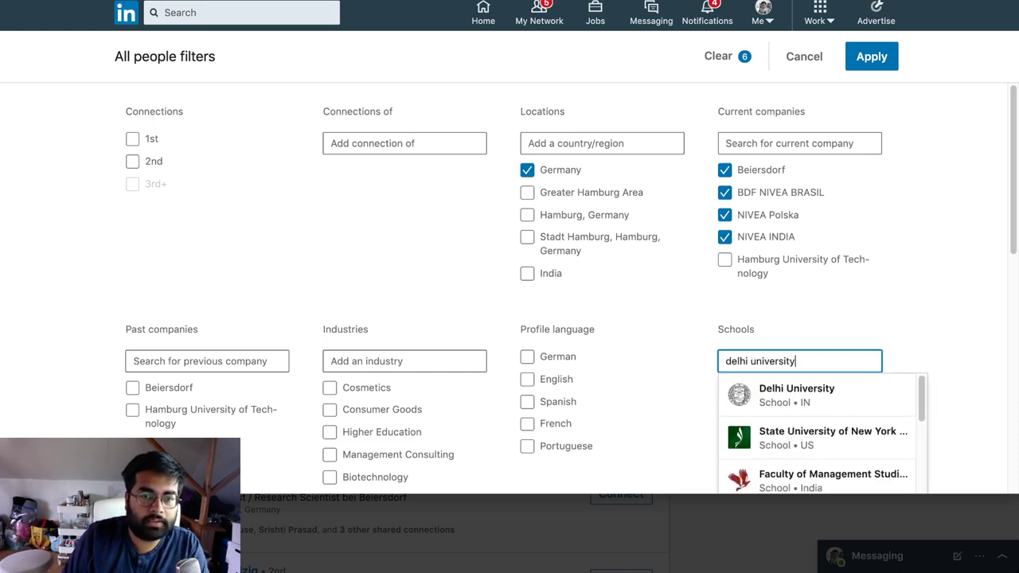
key("Return")
- Add SRM University and Vellore Institute of Technology as school filters and apply the filters to the people search
type("srm in")
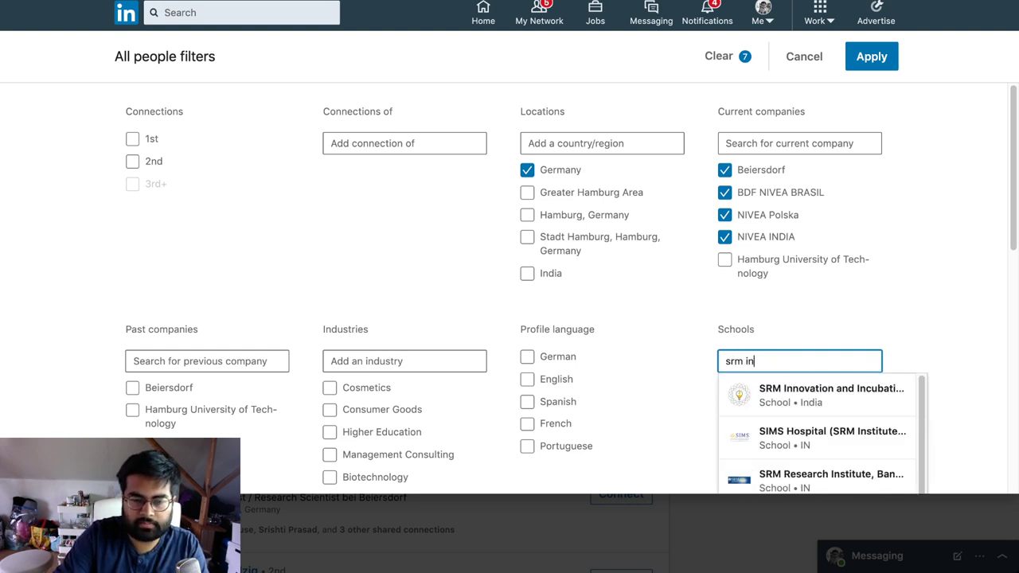
key("Return")
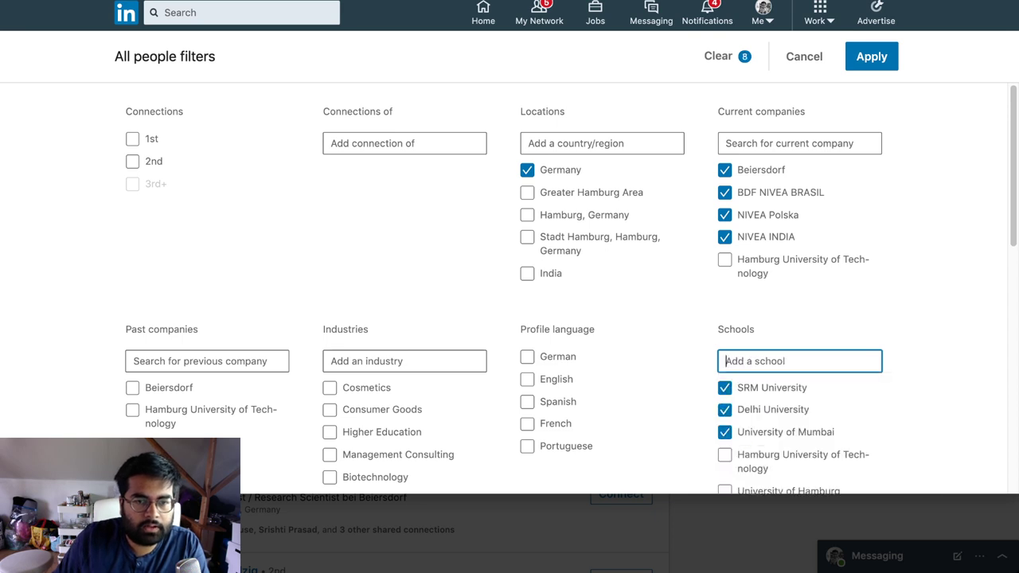
type("vit")
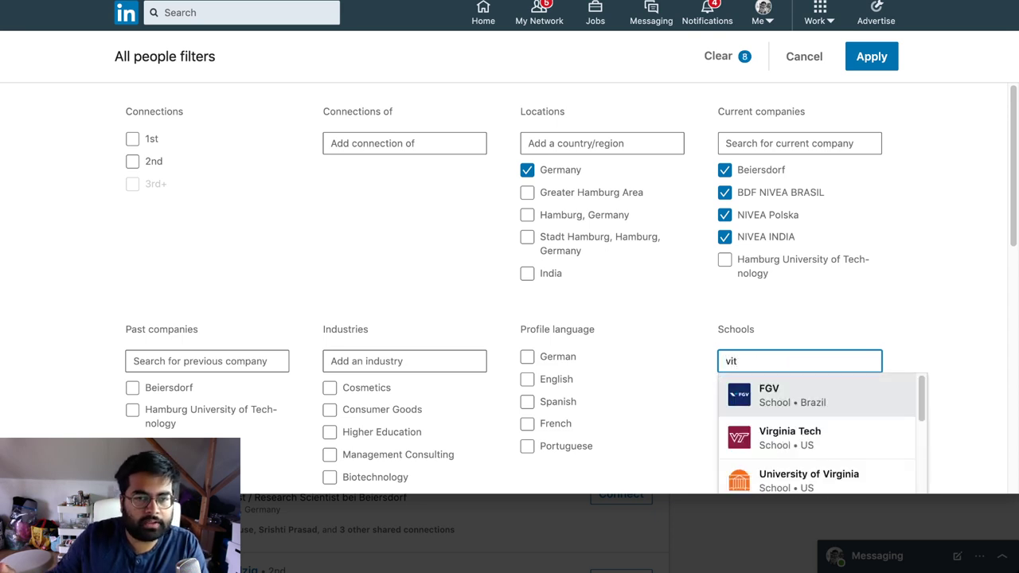
key("Down")
key("Return")
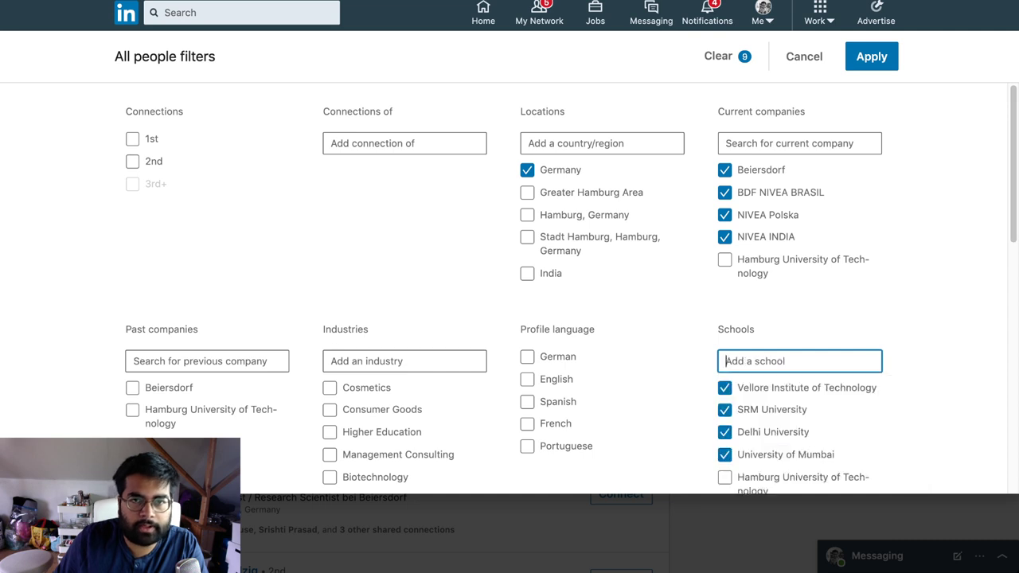
left_click(872, 55)
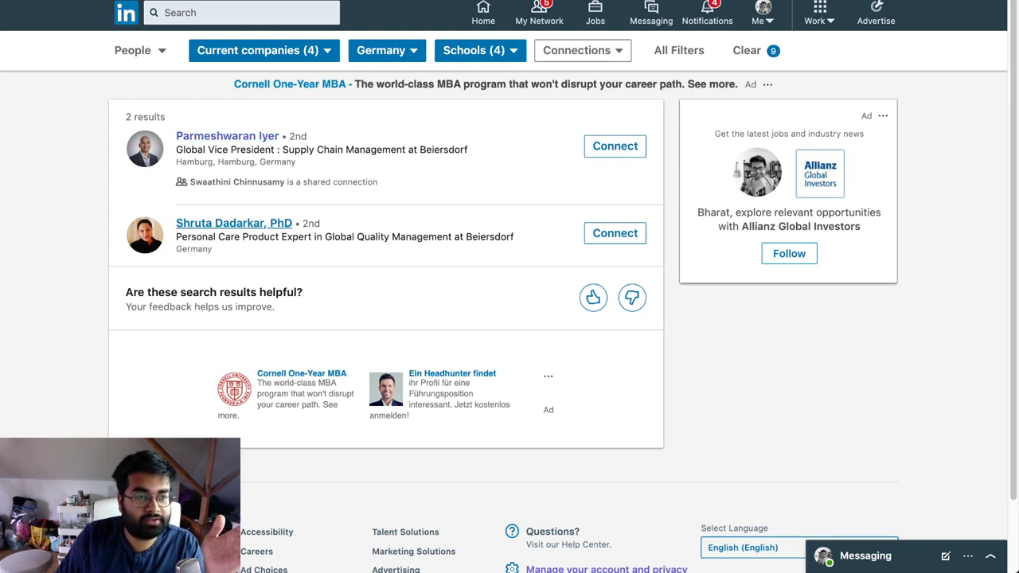
- Open the profile of Beiersdorf's Global Vice President of Supply Chain Management and examine the work experience and education
left_click_drag(231, 237, 514, 237)
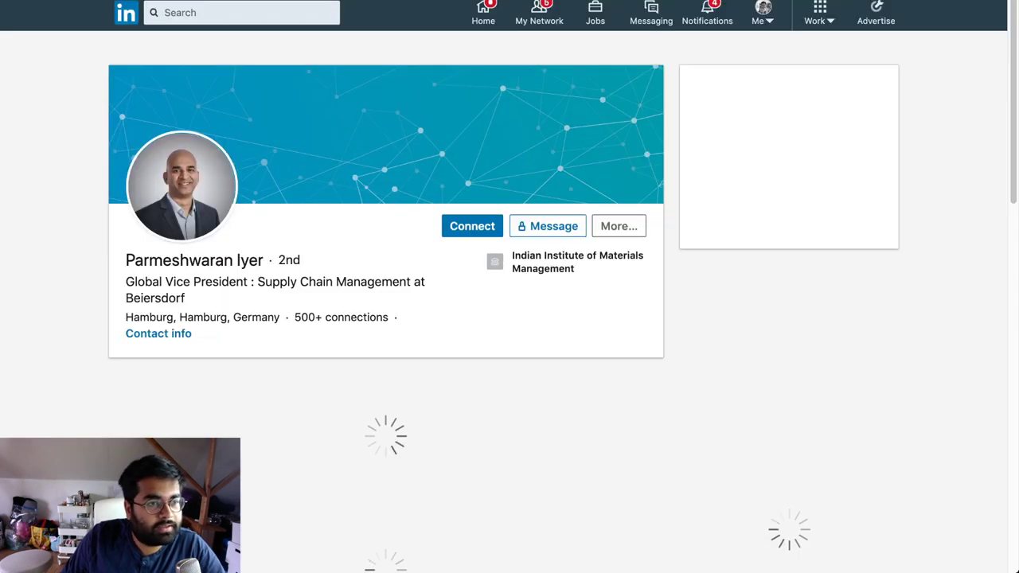
scroll(509, 303, "down", 5)
scroll(509, 303, "down", 15)
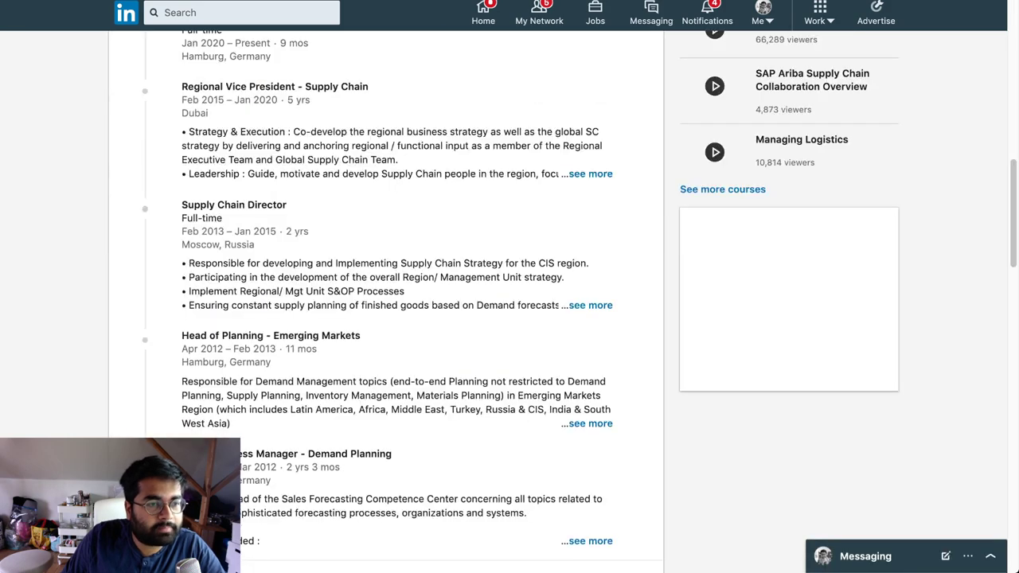
scroll(510, 302, "down", 10)
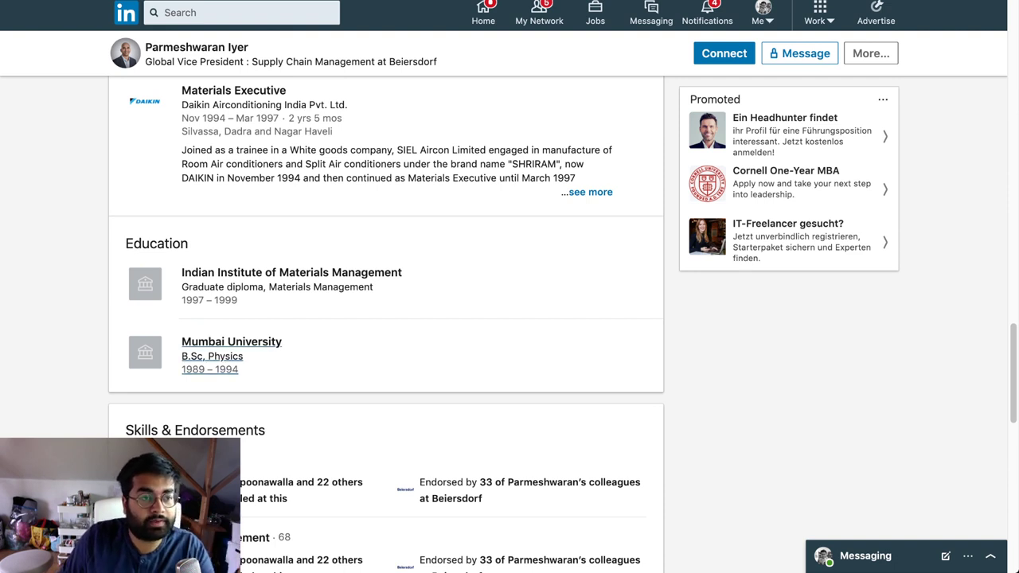
scroll(215, 363, "up", 2)
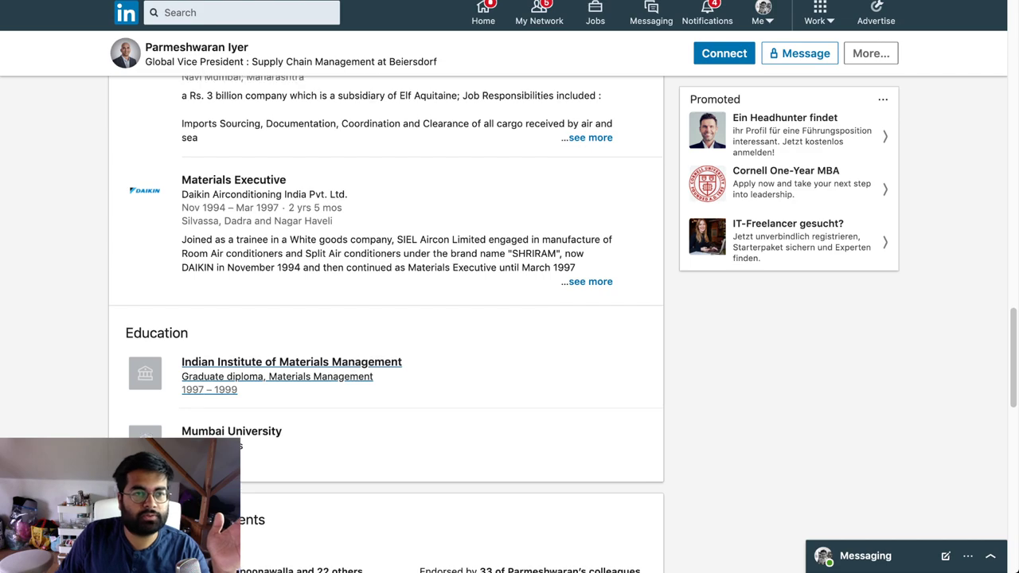
scroll(318, 319, "up", 20)
scroll(386, 319, "up", 3)
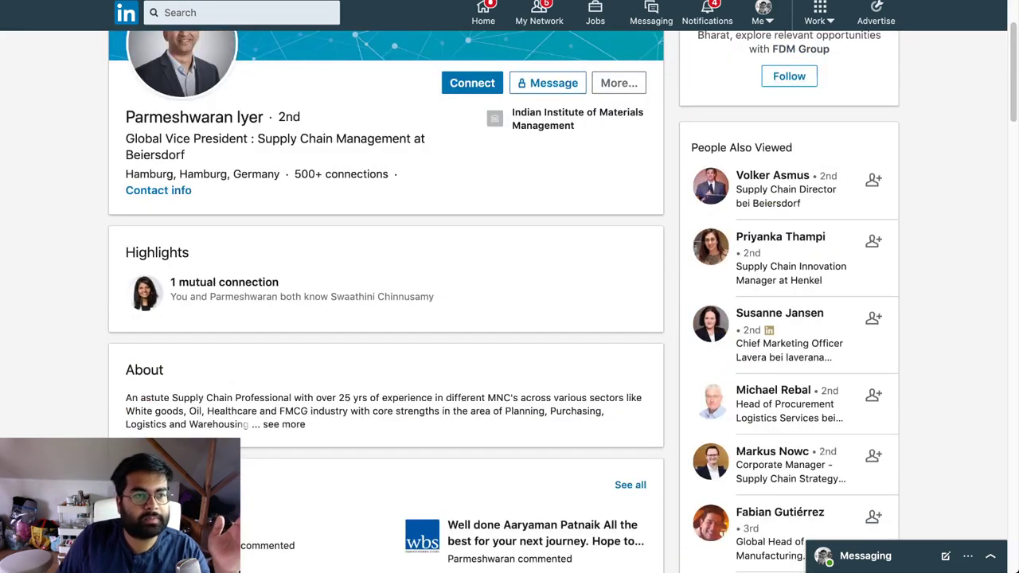
scroll(387, 318, "down", 6)
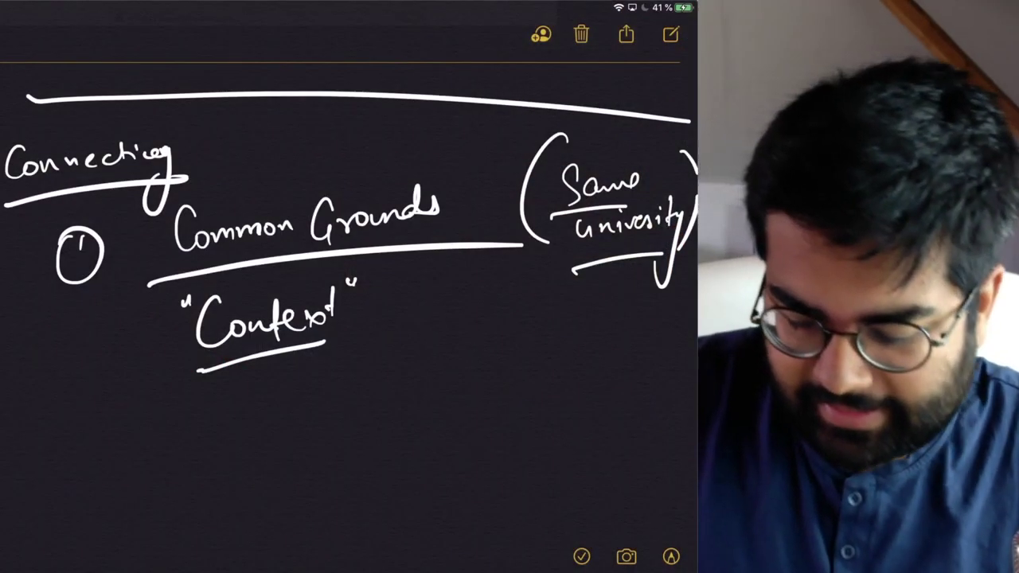
- Switch to the handwritten notes, write "People" below "Context" and circle it
scroll(348, 287, "down", 2)
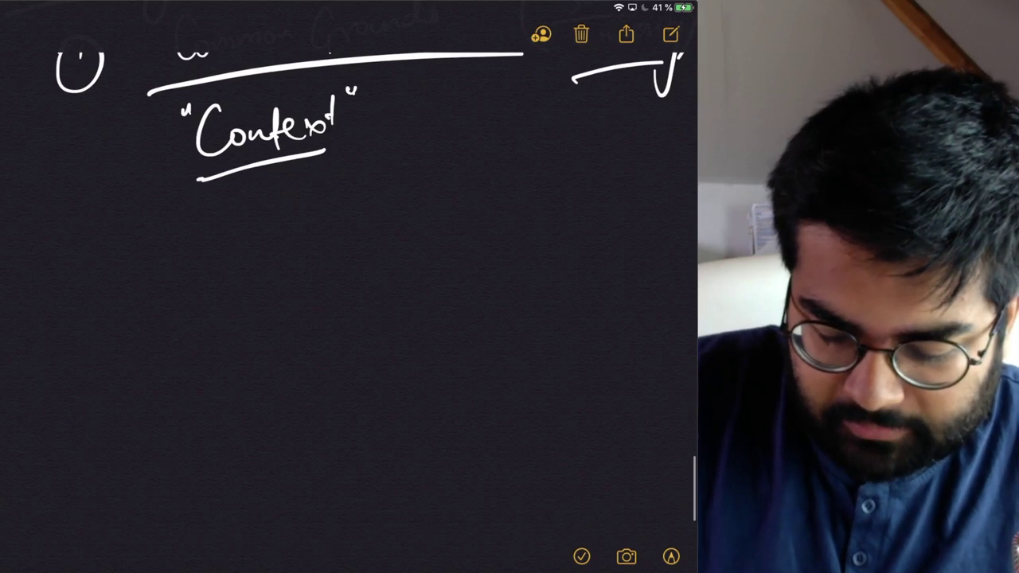
mouse_move(62, 248)
left_mouse_down()
mouse_move(63, 282)
mouse_move(197, 284)
left_mouse_up()
mouse_move(249, 239)
left_mouse_down()
mouse_move(198, 342)
mouse_move(169, 189)
left_mouse_up()
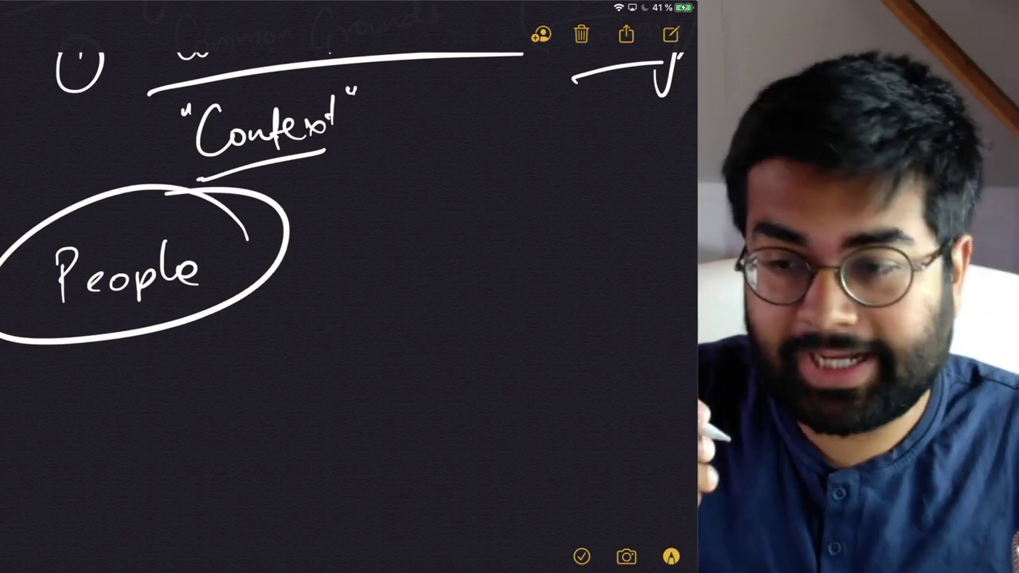
- Draw an arrow from the circled "People" to an oval containing the underlined words "How to Write"
mouse_move(288, 241)
left_mouse_down()
mouse_move(398, 231)
mouse_move(366, 251)
mouse_move(558, 164)
mouse_move(485, 160)
left_mouse_up()
mouse_move(439, 213)
left_mouse_down()
mouse_move(448, 238)
mouse_move(479, 204)
left_mouse_up()
mouse_move(493, 231)
left_mouse_down()
mouse_move(509, 213)
mouse_move(516, 226)
left_mouse_up()
mouse_move(533, 199)
left_mouse_down()
mouse_move(535, 231)
mouse_move(544, 205)
left_mouse_up()
left_click_drag(541, 223, 554, 226)
mouse_move(440, 169)
left_mouse_down()
mouse_move(477, 188)
mouse_move(548, 180)
mouse_move(543, 172)
left_mouse_up()
left_click_drag(439, 198, 559, 191)
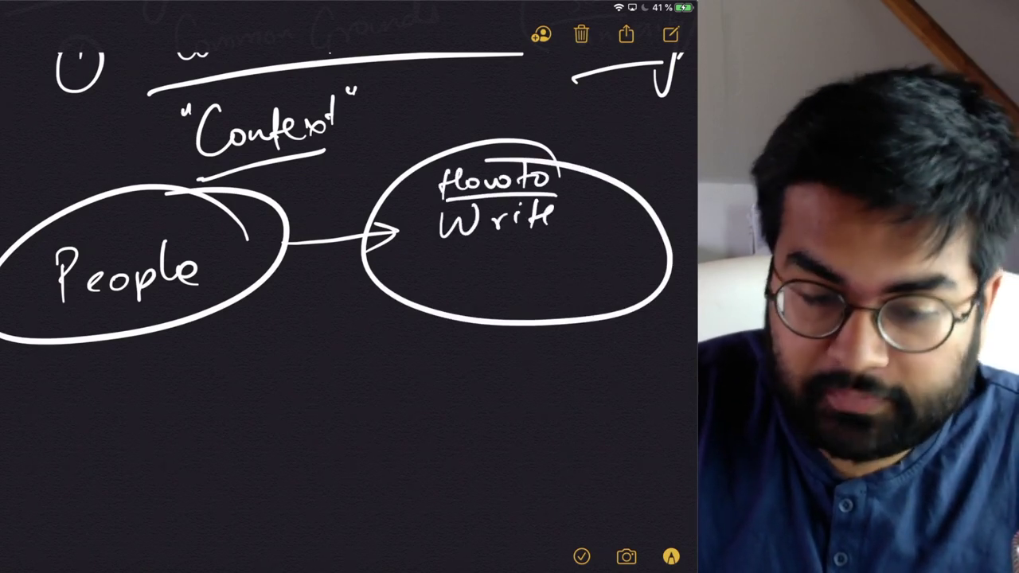
left_click_drag(443, 250, 588, 245)
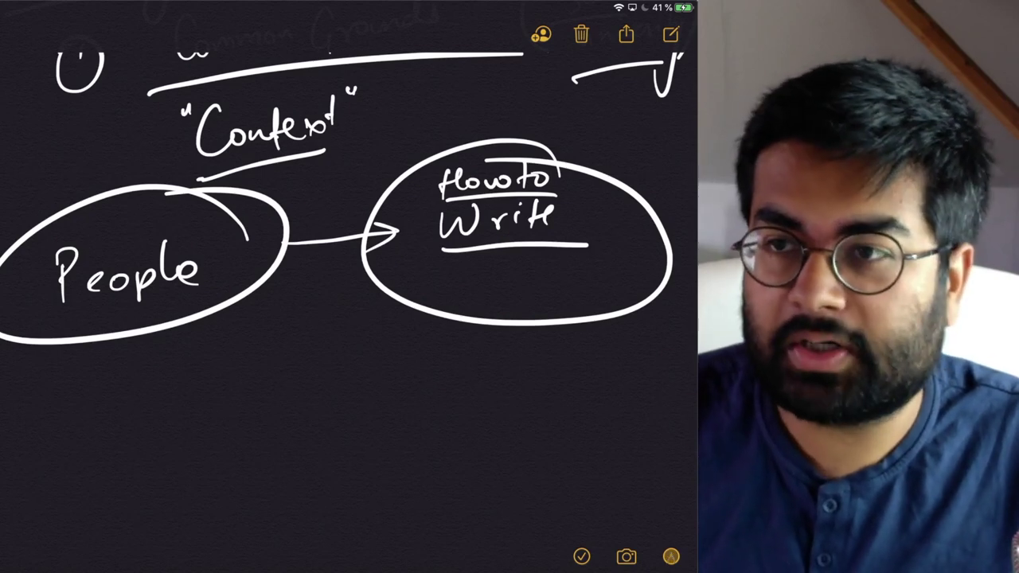
- Handwrite one more underlined entry in the notes
scroll(343, 239, "down", 3)
mouse_move(457, 271)
left_mouse_down()
mouse_move(452, 283)
mouse_move(457, 273)
mouse_move(487, 269)
left_mouse_up()
left_click_drag(513, 269, 533, 271)
mouse_move(584, 256)
left_mouse_down()
mouse_move(586, 280)
mouse_move(583, 266)
left_mouse_up()
left_click_drag(552, 276, 576, 272)
left_click_drag(463, 314, 588, 303)
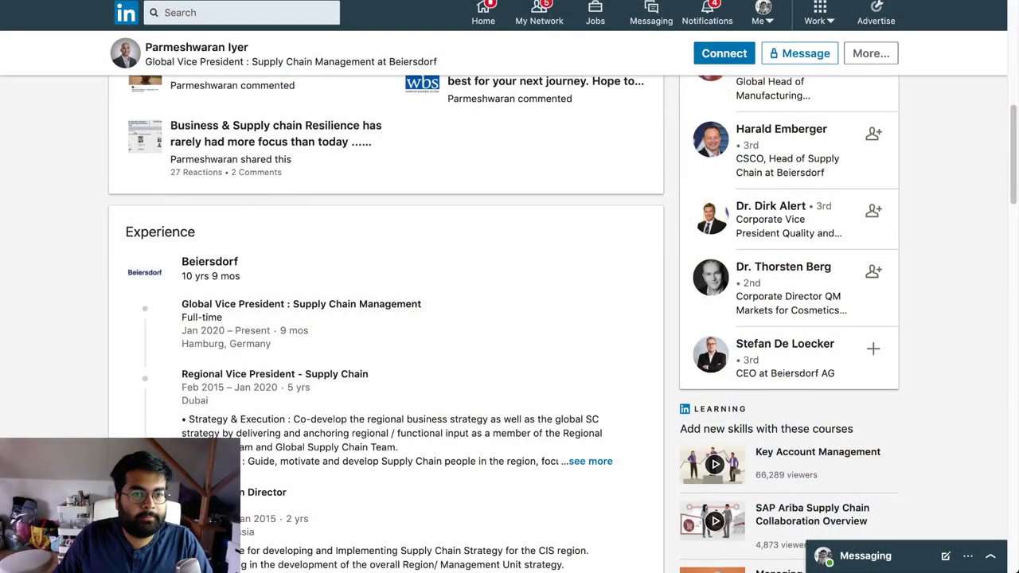
- Switch back to LinkedIn and review the profiles of the supply chain vice president and the personal care product expert at Beiersdorf
scroll(509, 287, "up", 10)
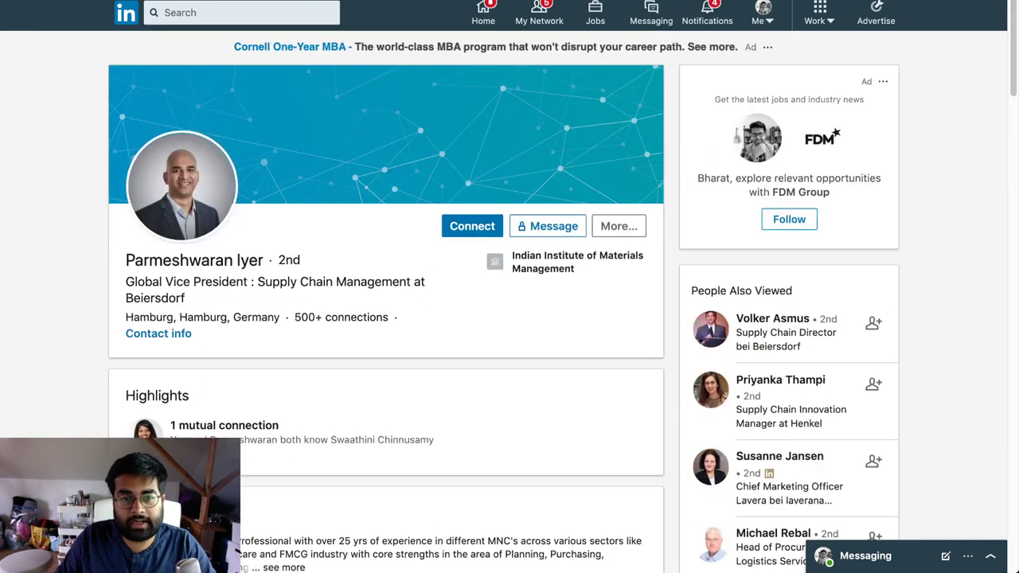
scroll(509, 318, "down", 10)
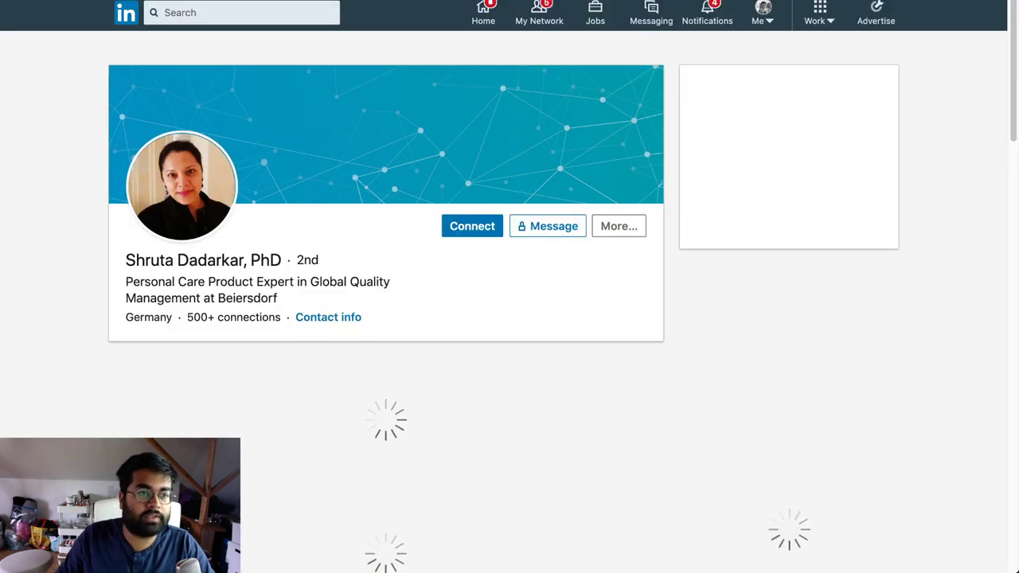
scroll(509, 319, "down", 10)
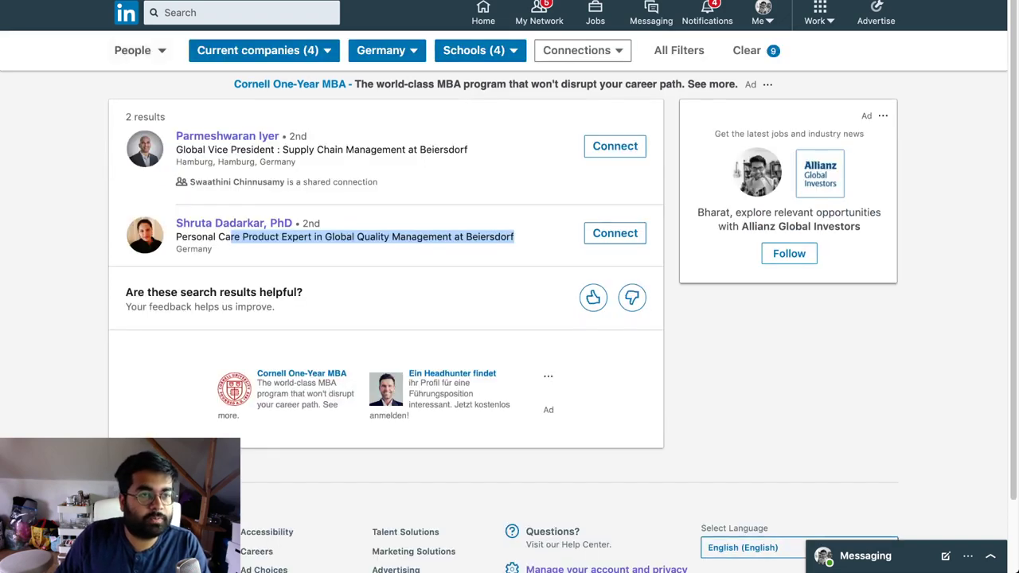
- Search LinkedIn for "deutsche" and open the Deutsche Bank company page
left_click(478, 50)
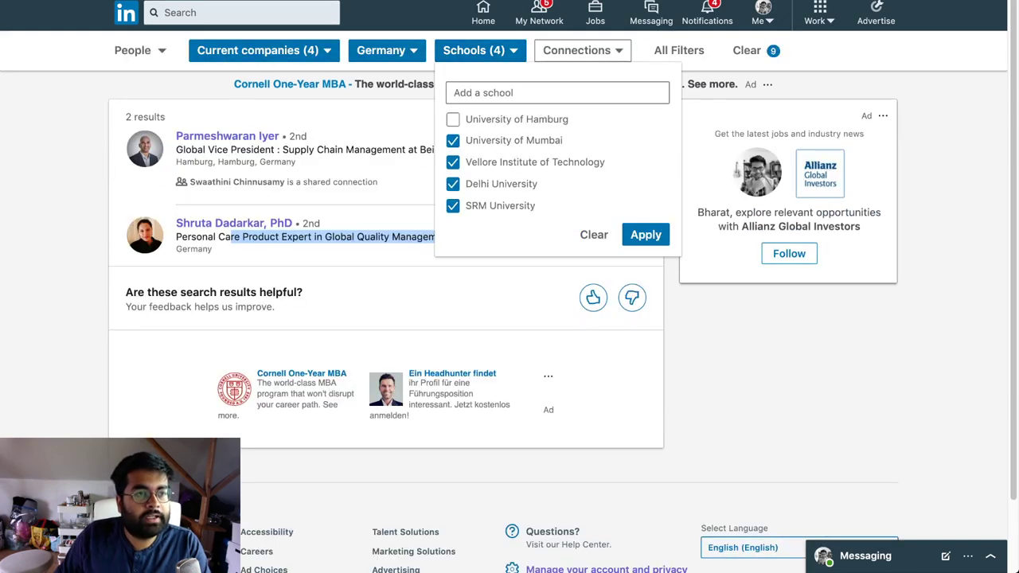
left_click(239, 12)
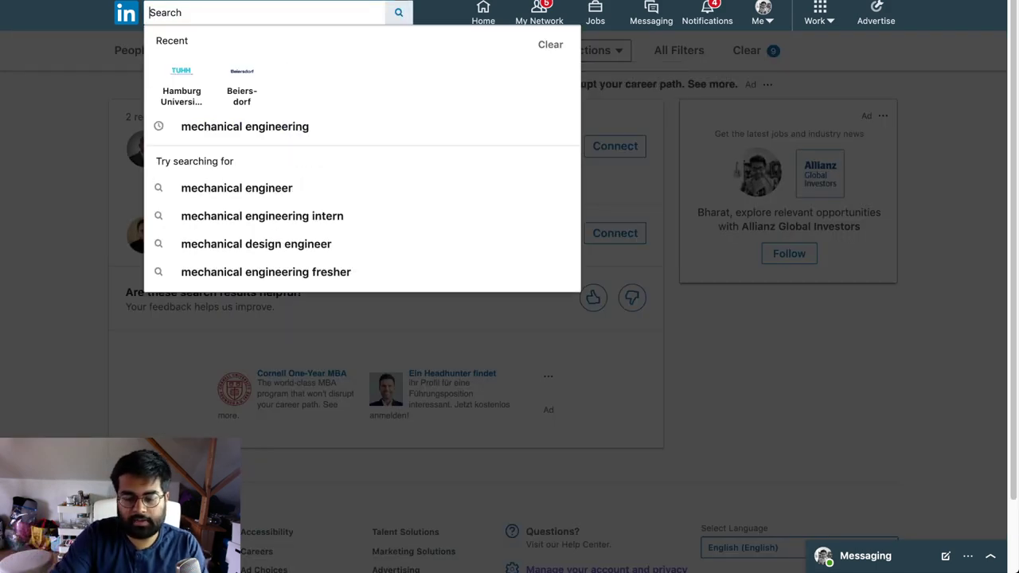
type("deutsche")
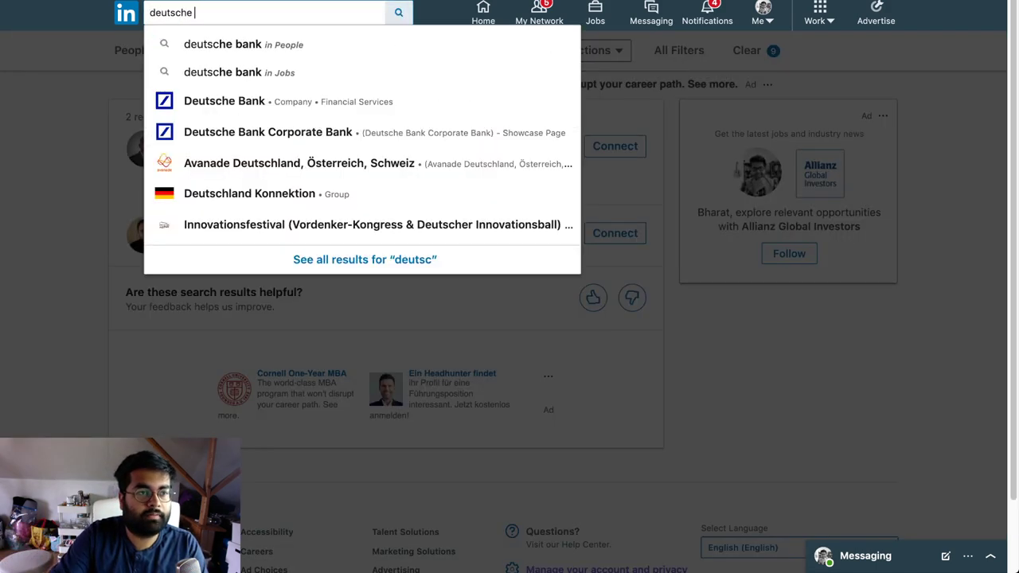
key("Down")
key("Down")
key("Down")
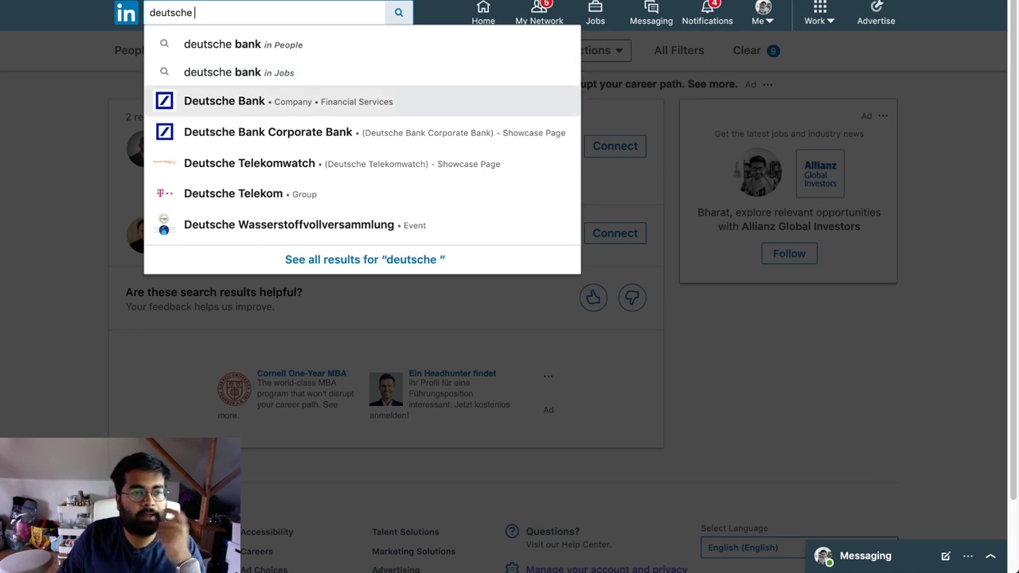
key("Return")
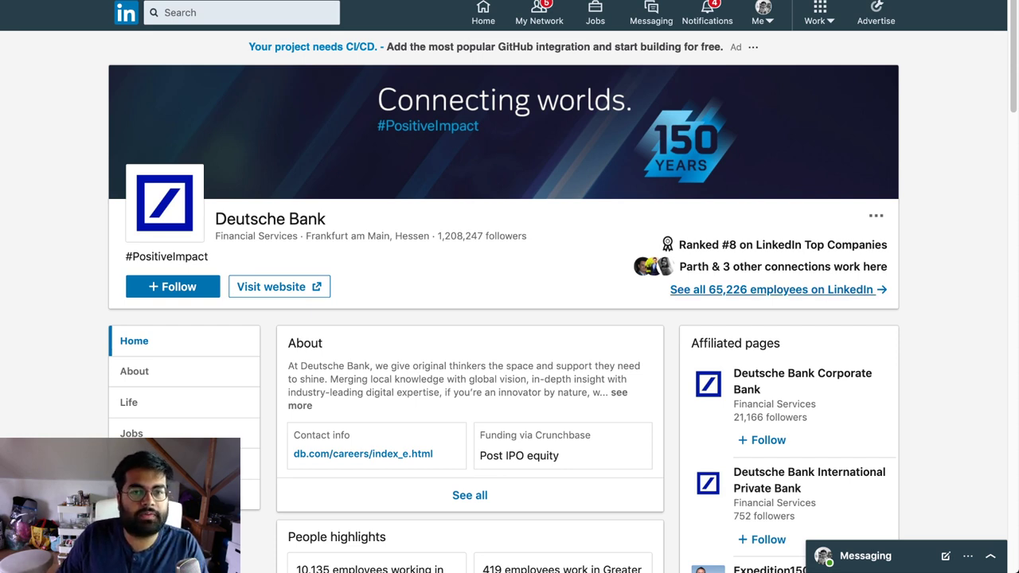
- List all Deutsche Bank employees and select University of Mumbai as a school filter for them
left_click(778, 289)
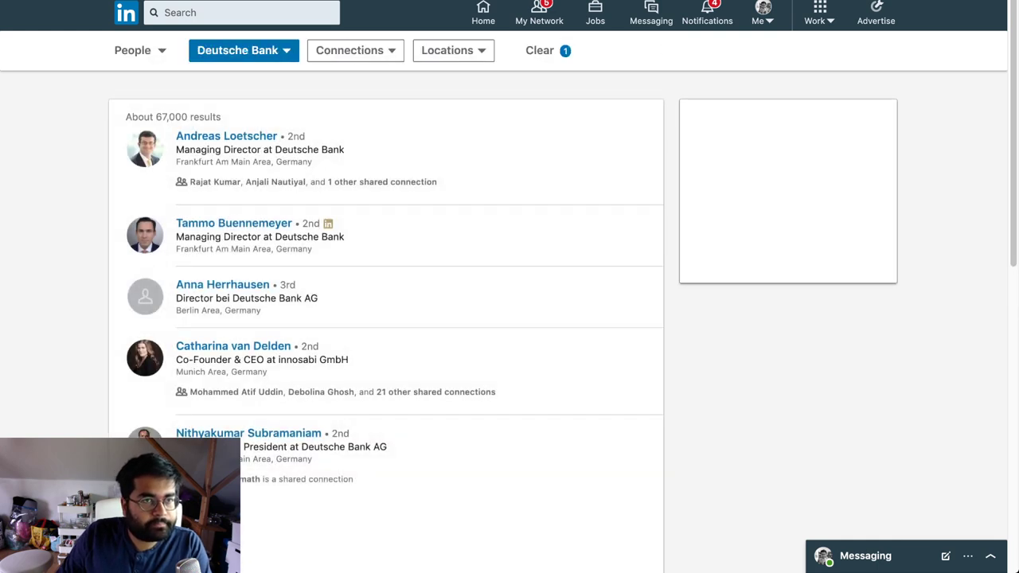
left_click(542, 50)
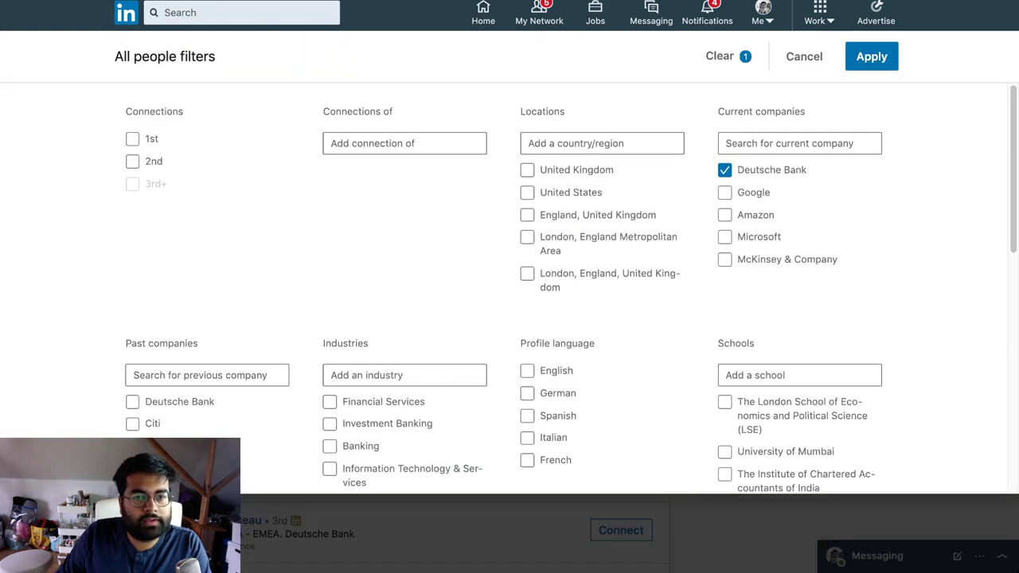
scroll(557, 318, "down", 5)
scroll(589, 434, "up", 2)
left_click(725, 254)
- Search the school filter for "university of delhi" and add Delhi University to the selected schools
left_click(800, 177)
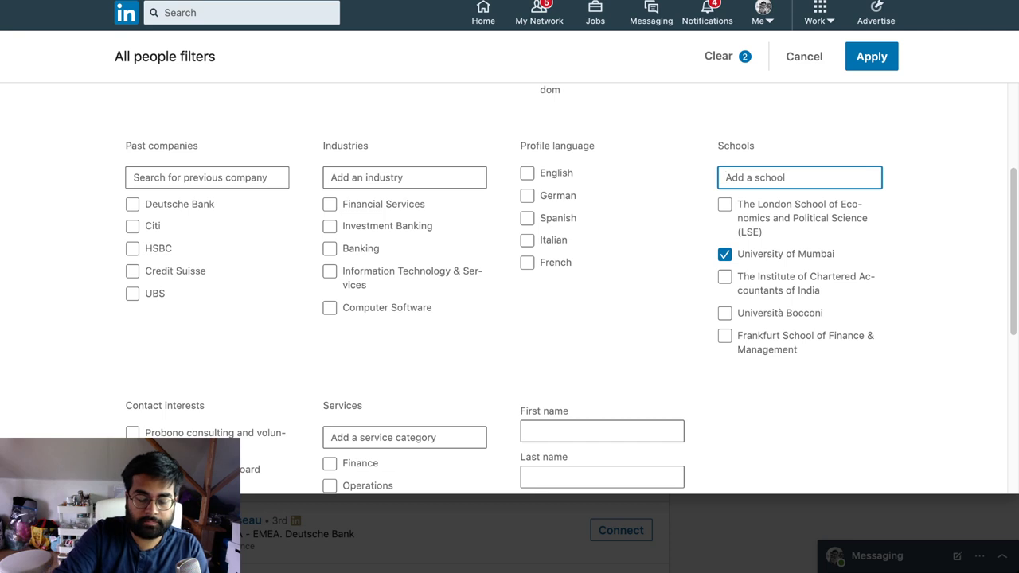
type("univerrsity of dd")
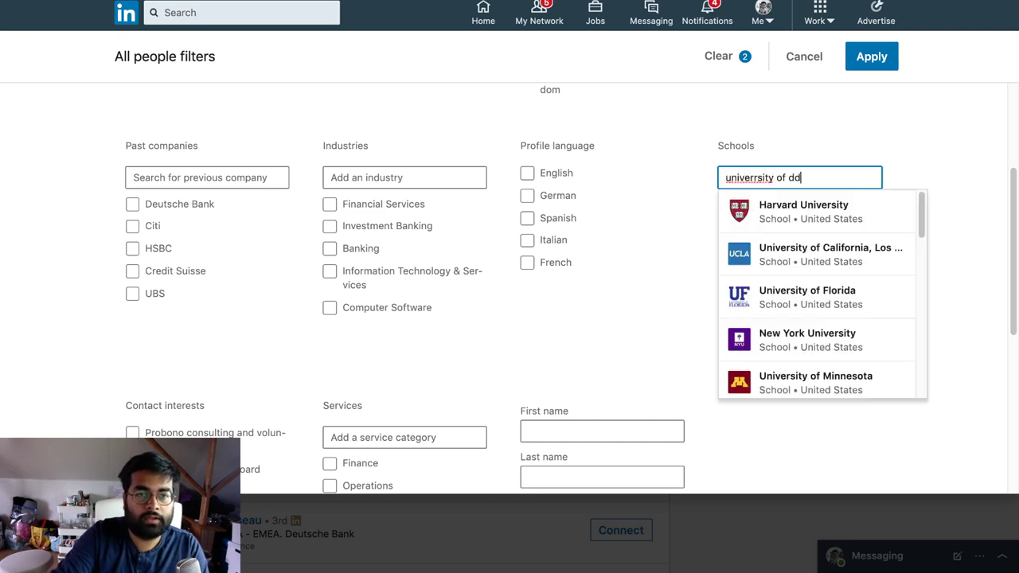
key("BackSpace")
type("elhi")
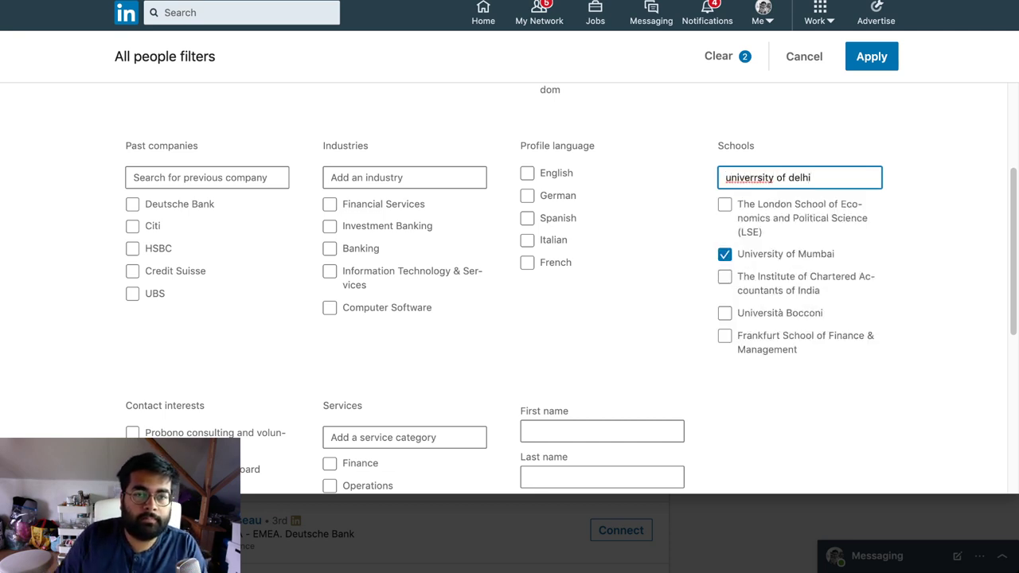
key("super+a")
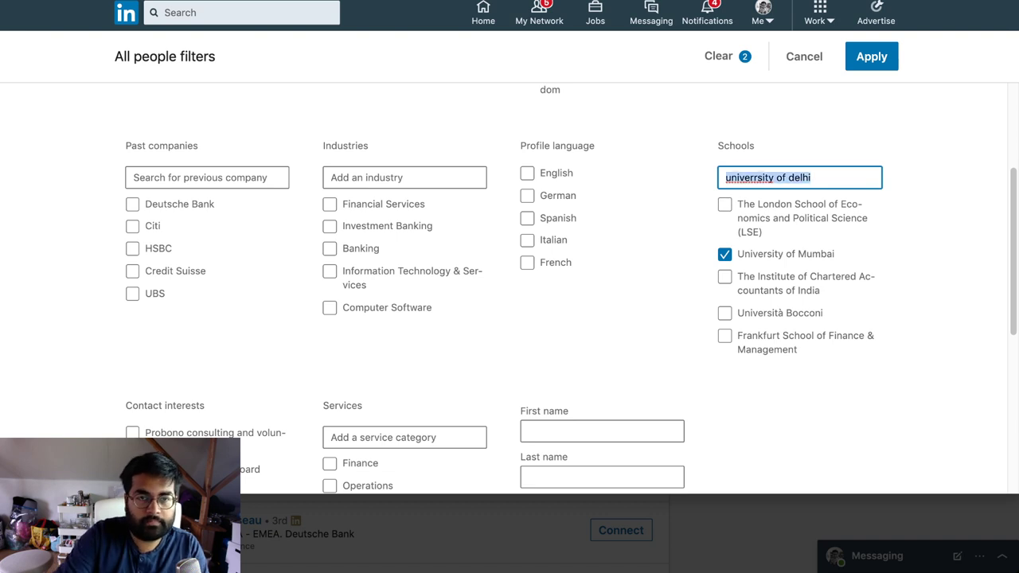
type("university of del")
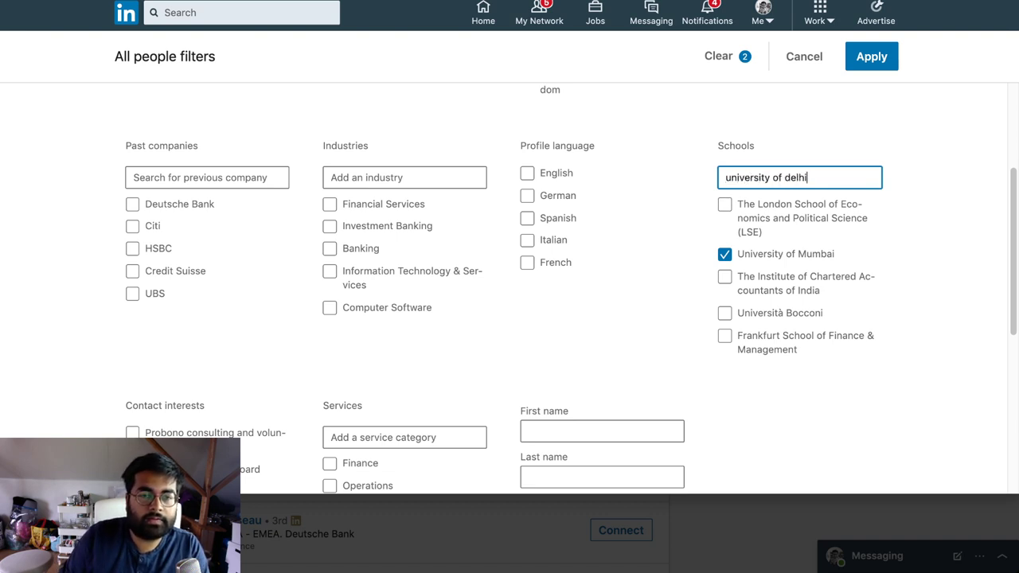
type("hi")
key("Return")
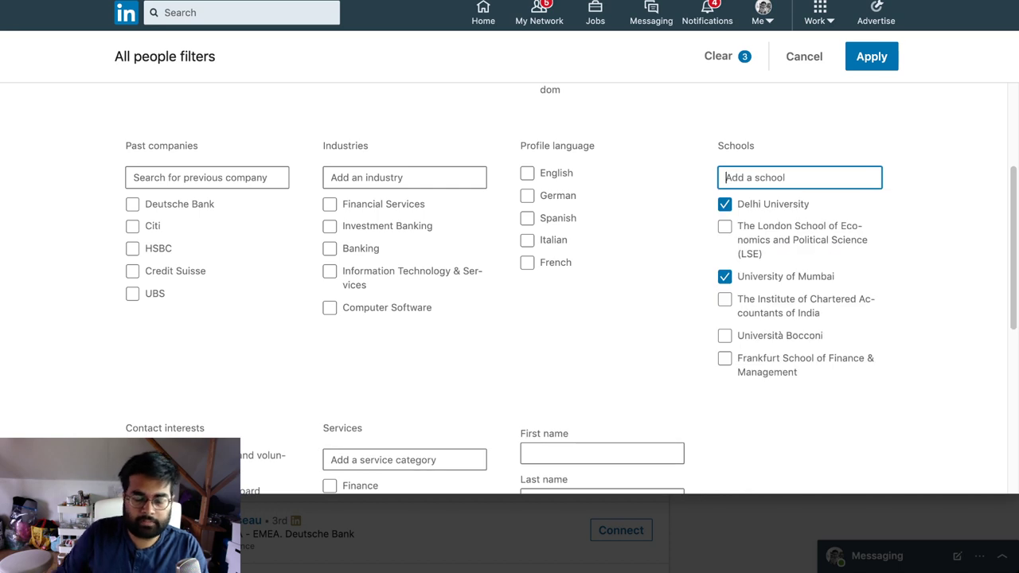
- Add Vellore Institute of Technology and SRM University to the school filter
type("vit")
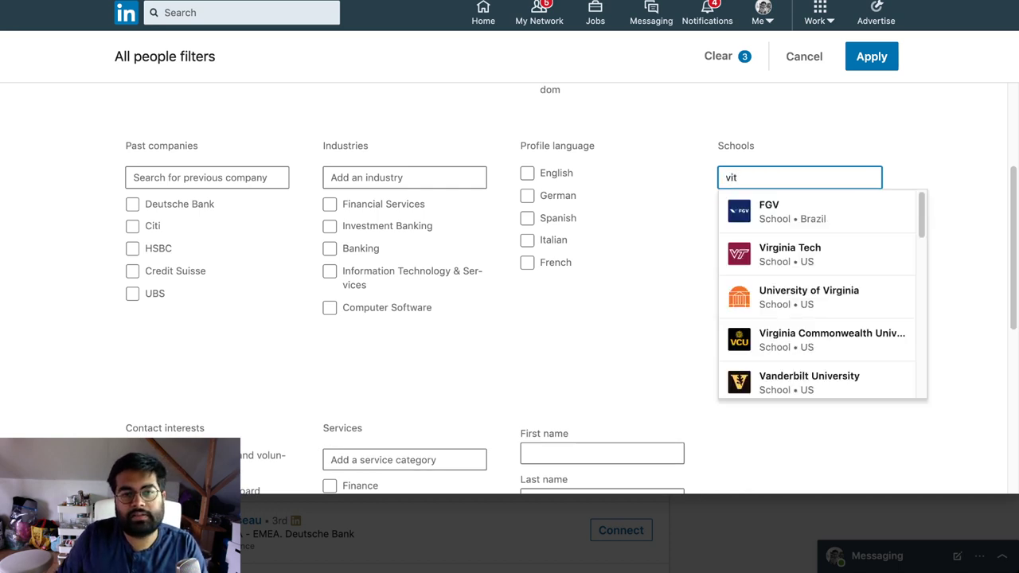
key("Down")
key("Down")
key("Return")
type("srm")
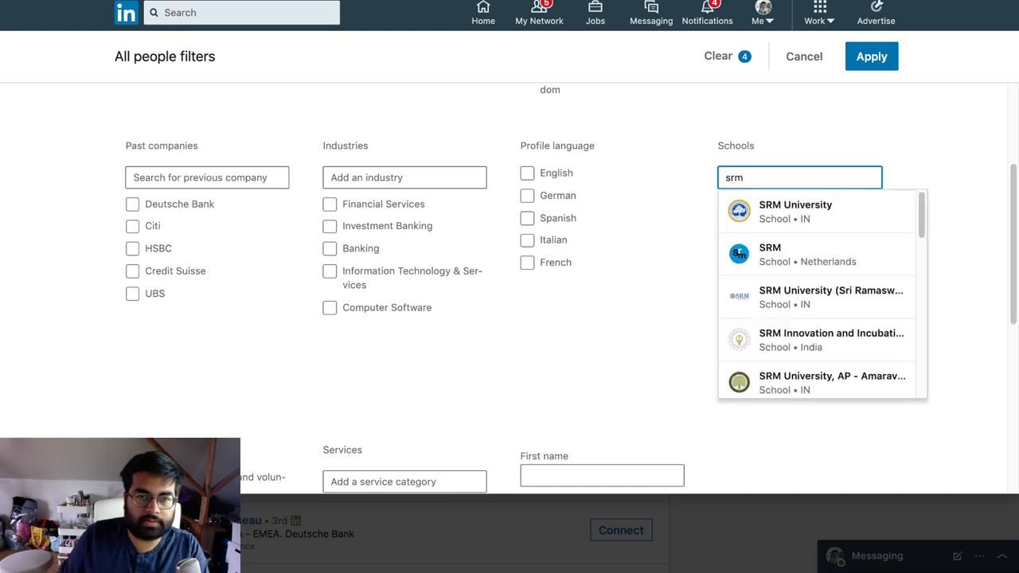
key("Down")
key("Return")
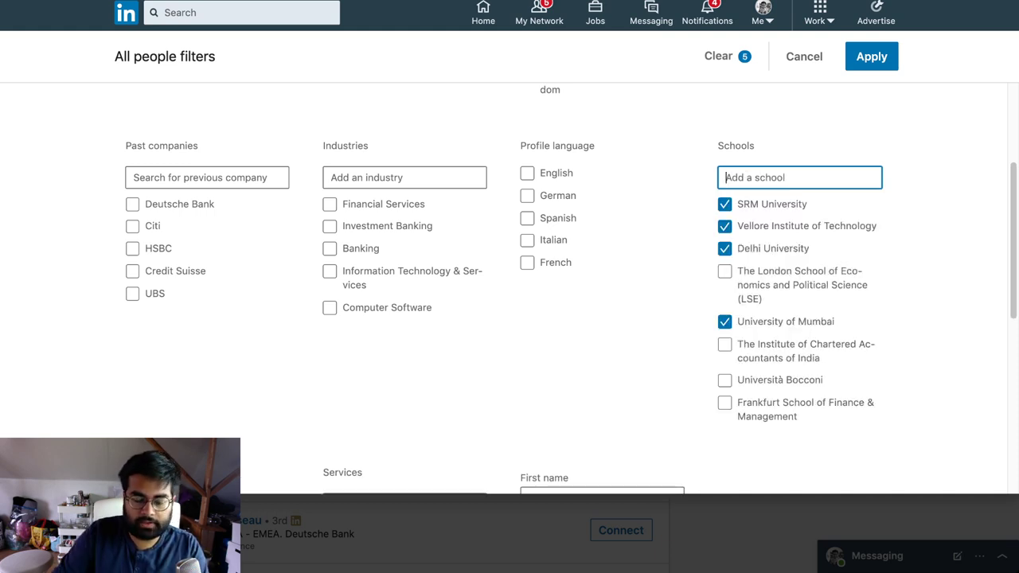
- Add Savitribai Phule Pune University and Symbiosis Institute of Management Studies to the school filter and apply the filters
type("pune")
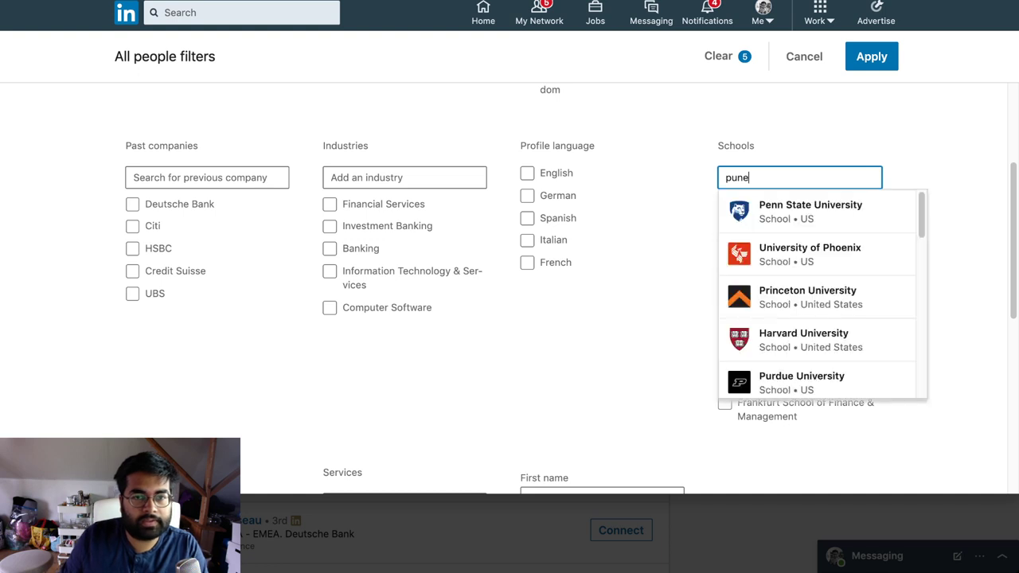
key("Down")
key("Return")
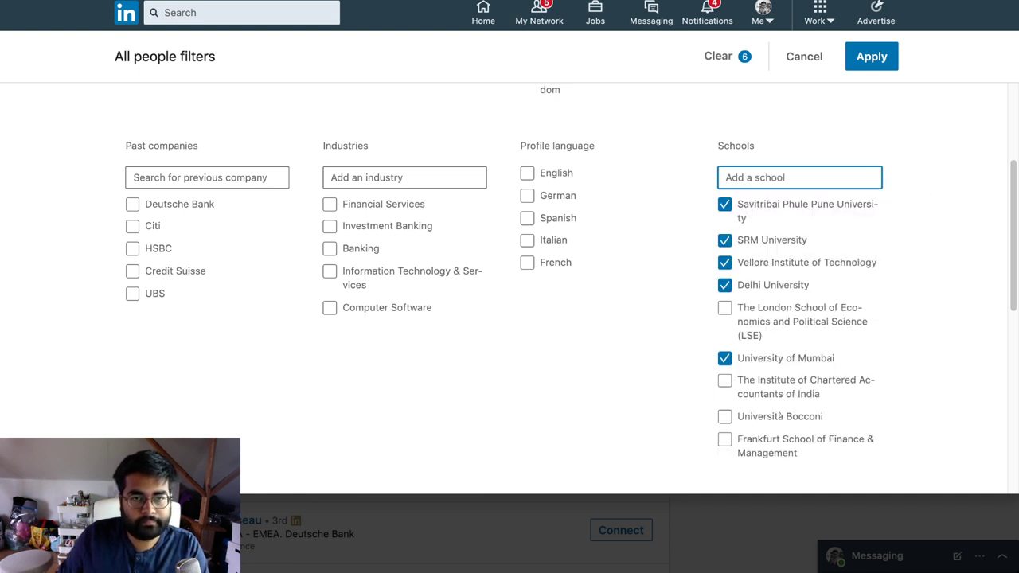
type("symbiosis")
key("Down")
key("Return")
scroll(510, 287, "down", 4)
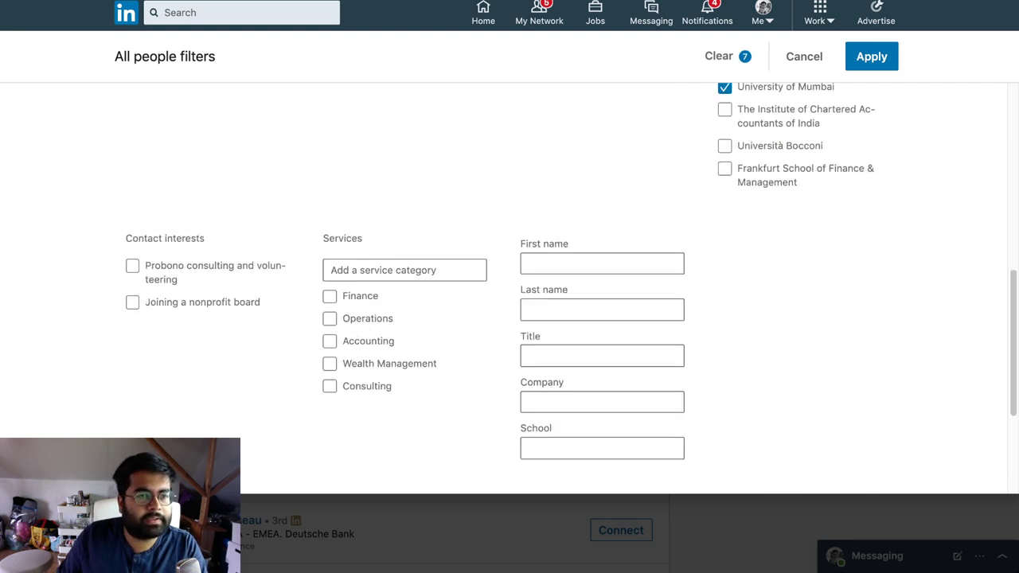
scroll(509, 287, "up", 5)
left_click(872, 56)
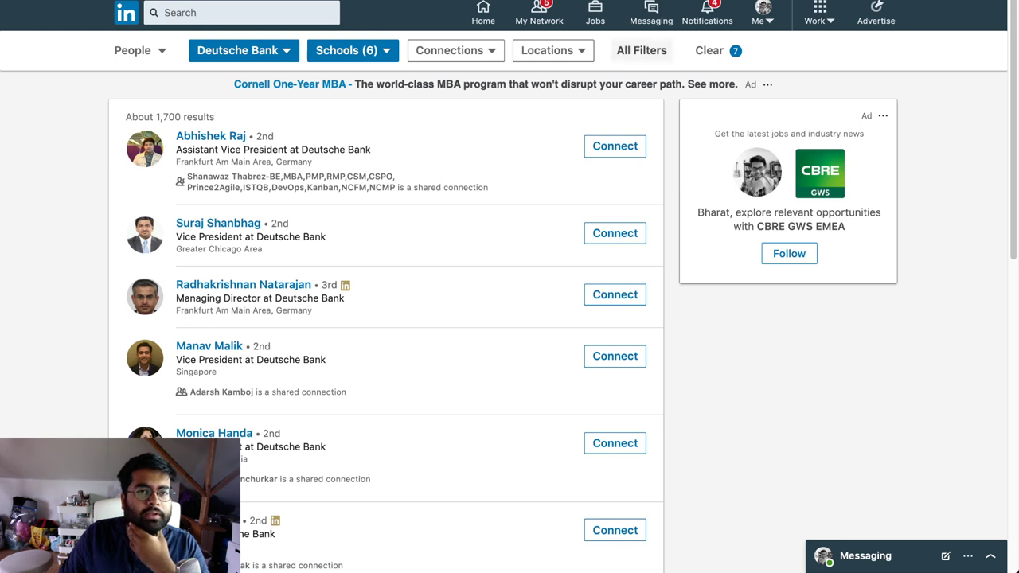
- Restrict the Deutsche Bank people results to the location Germany
left_click(642, 50)
left_click(603, 143)
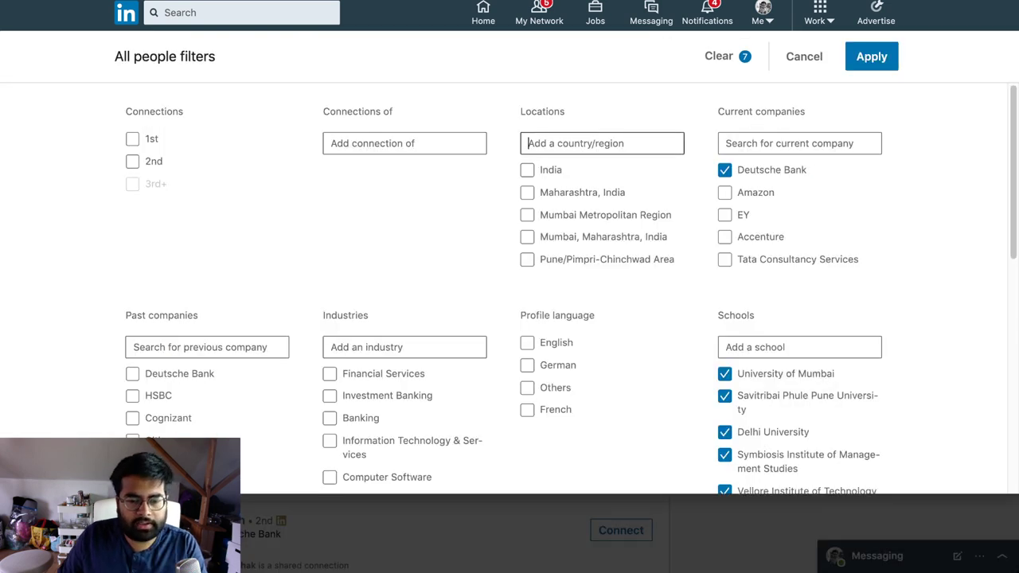
type("Germany")
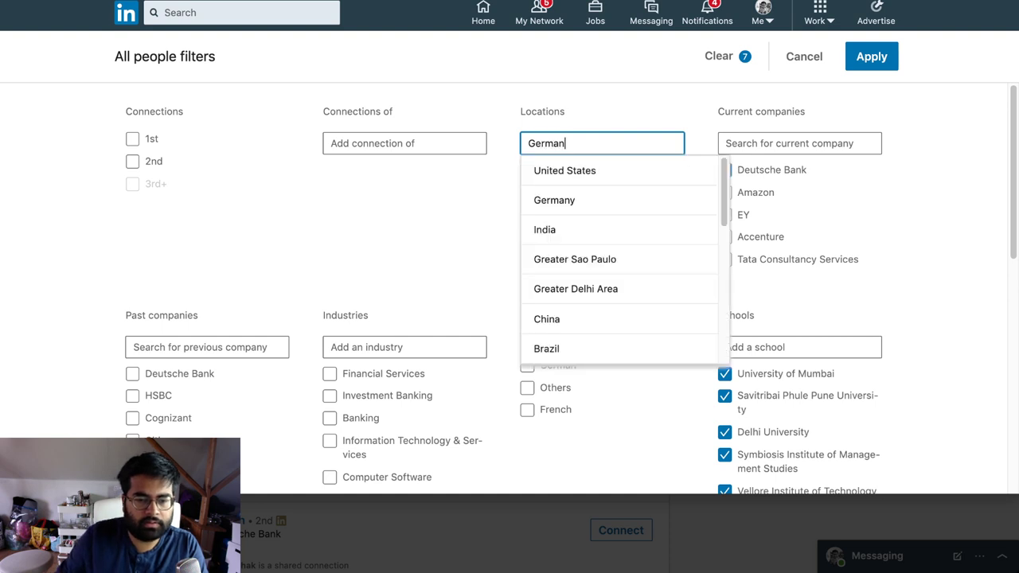
key("Return")
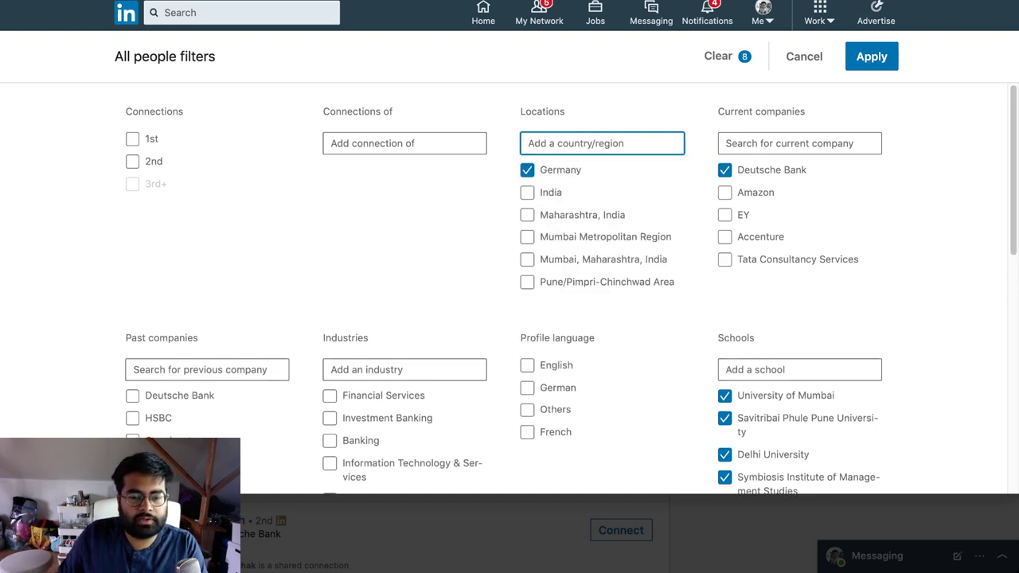
left_click(872, 56)
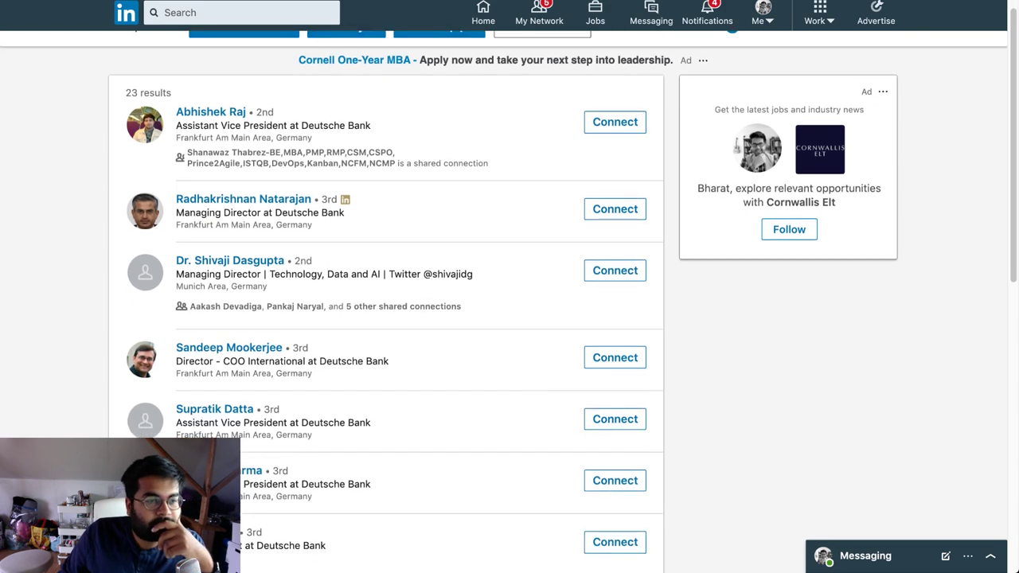
- Review the roles, locations and shared connections of the Deutsche Bank employees in the filtered results
scroll(387, 319, "down", 10)
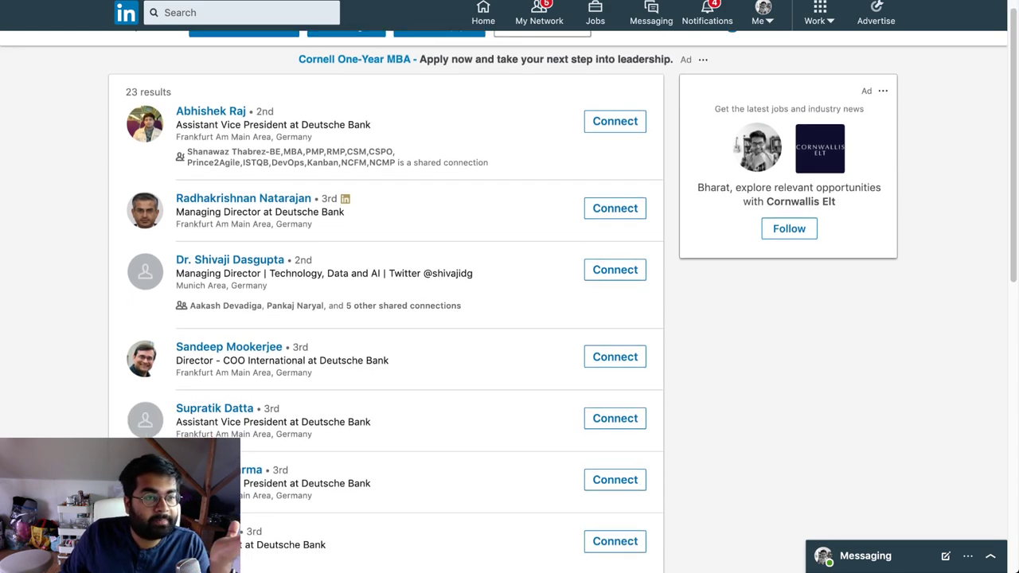
scroll(386, 319, "up", 10)
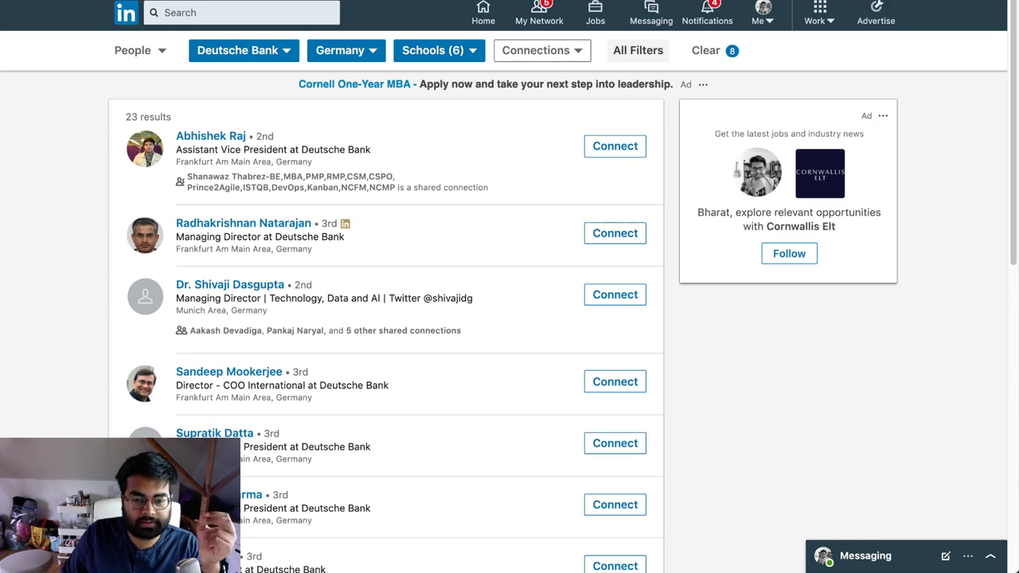
scroll(386, 318, "down", 7)
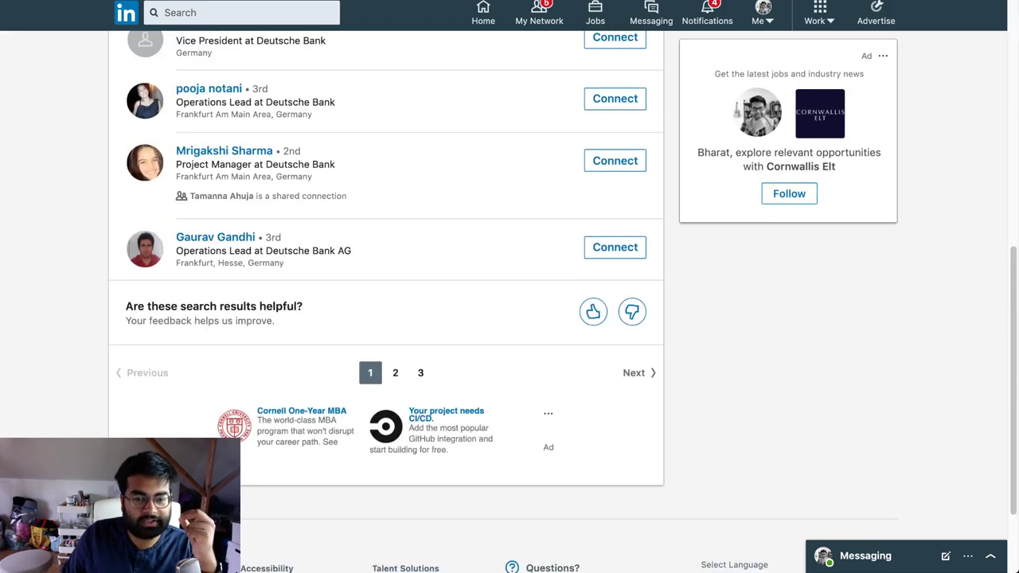
scroll(386, 319, "up", 2)
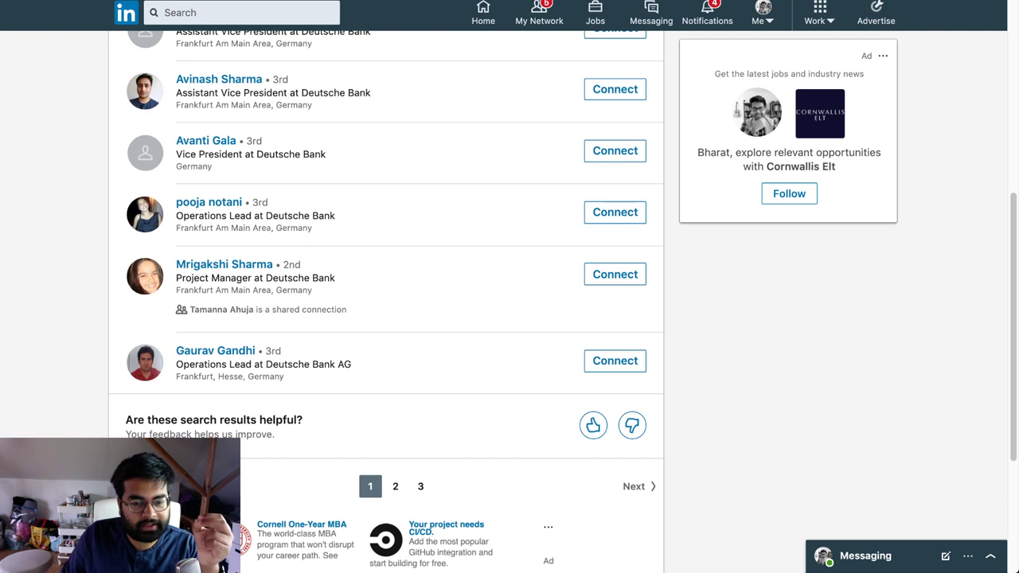
scroll(386, 318, "up", 3)
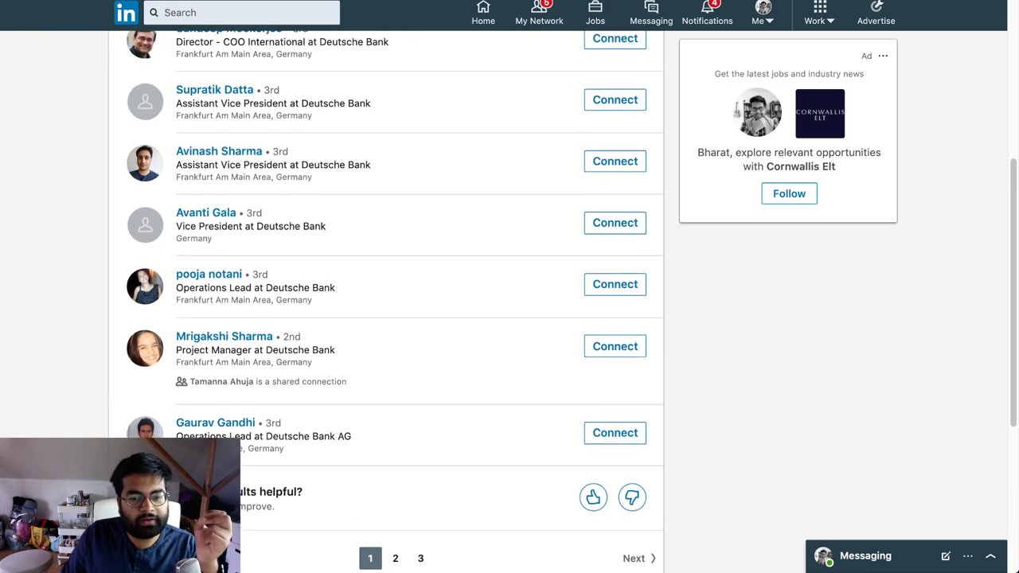
scroll(386, 318, "up", 1)
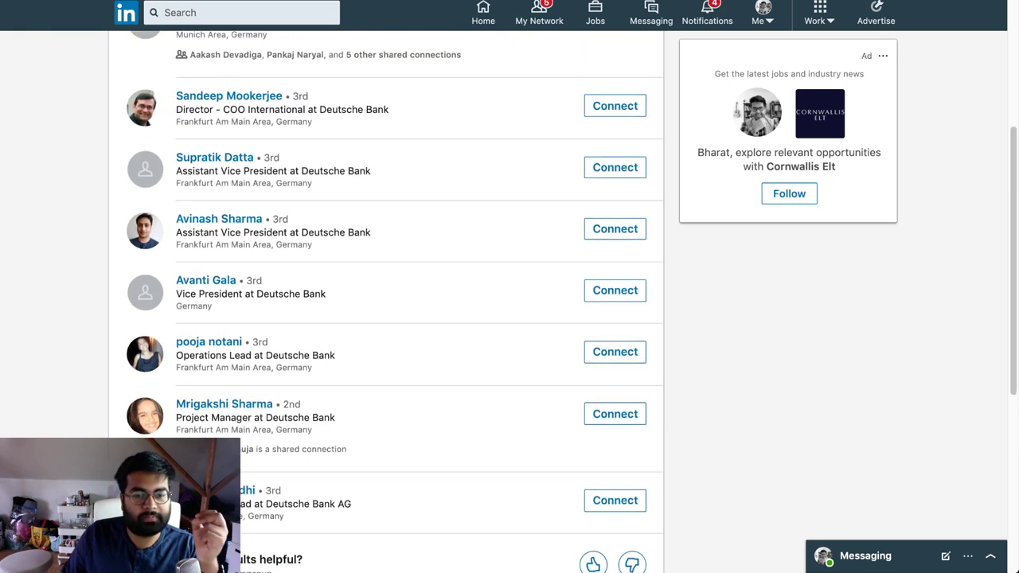
scroll(386, 319, "up", 3)
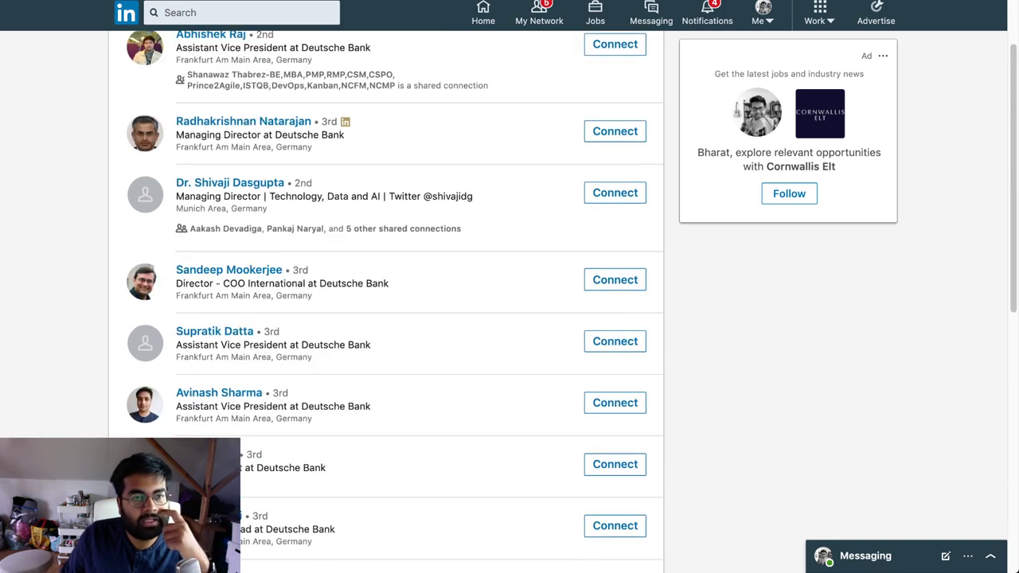
scroll(386, 319, "up", 2)
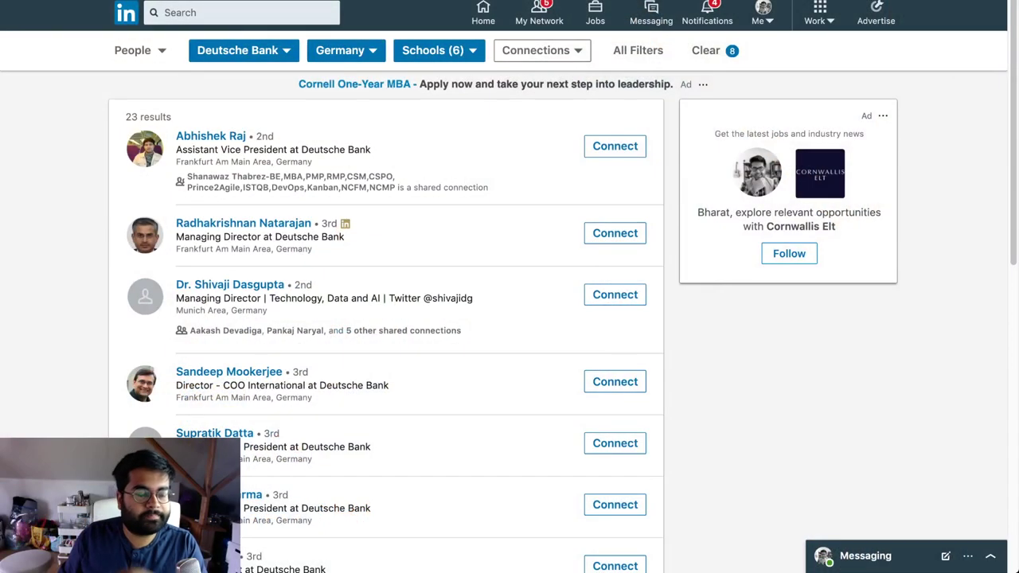
scroll(510, 318, "down", 8)
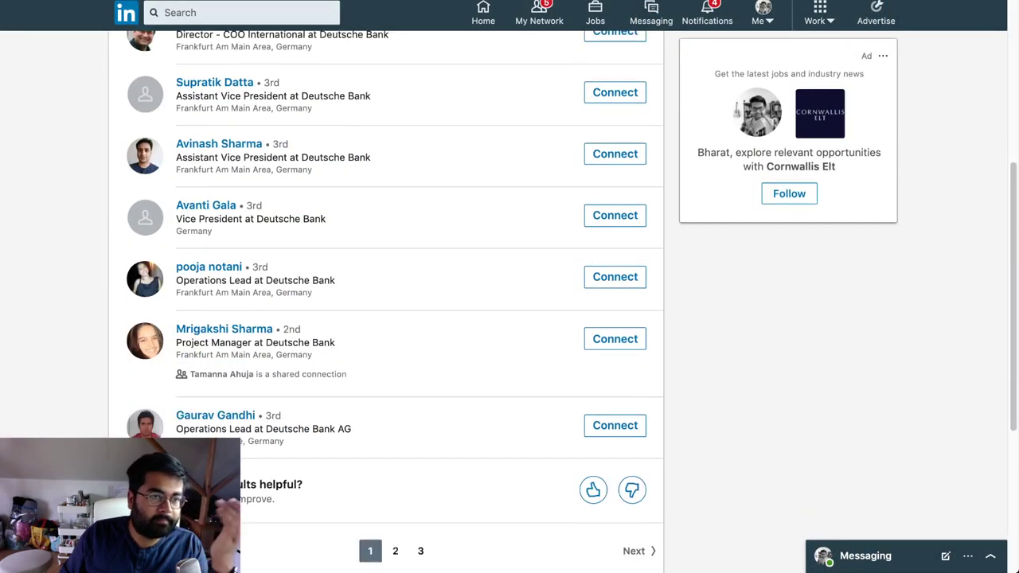
scroll(510, 318, "up", 8)
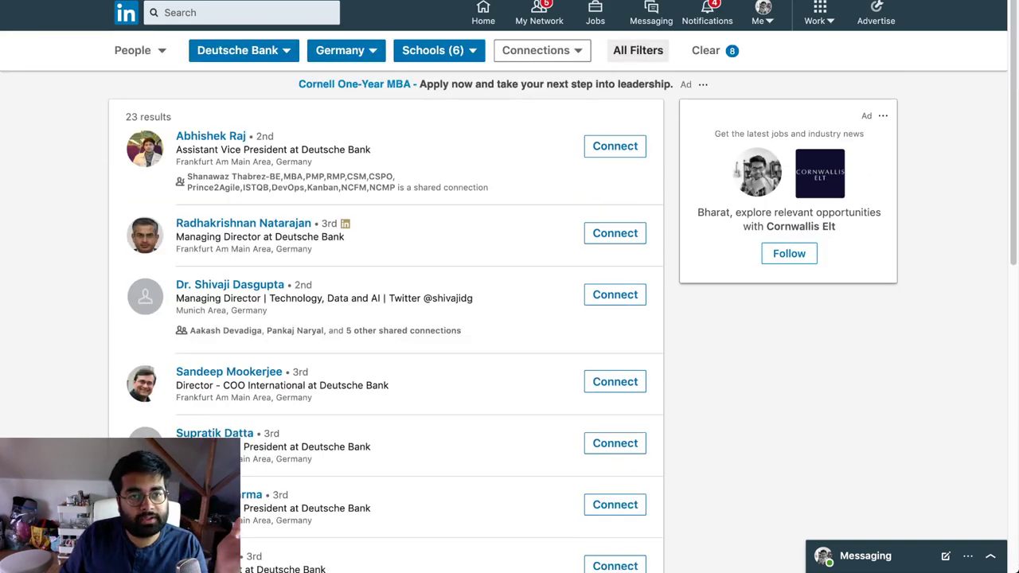
- Reopen the complete set of people filters and deselect all six Indian schools
left_click(638, 50)
scroll(509, 287, "down", 5)
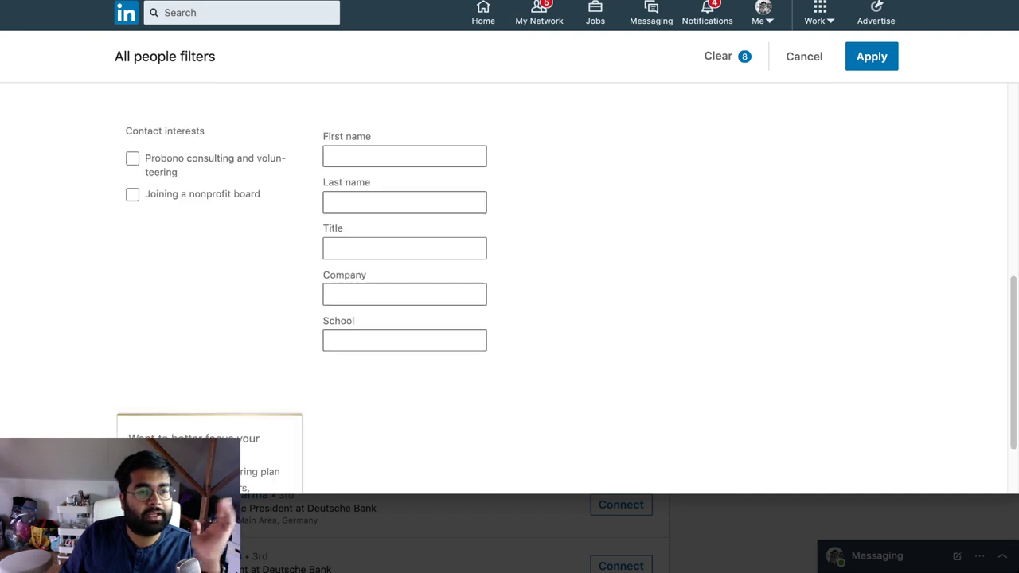
scroll(510, 287, "up", 3)
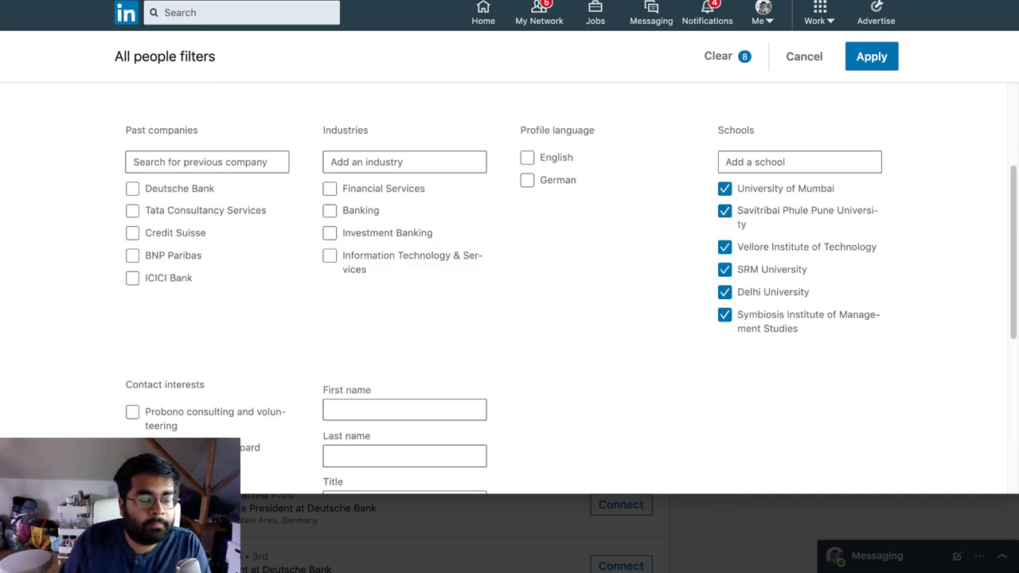
scroll(509, 287, "down", 2)
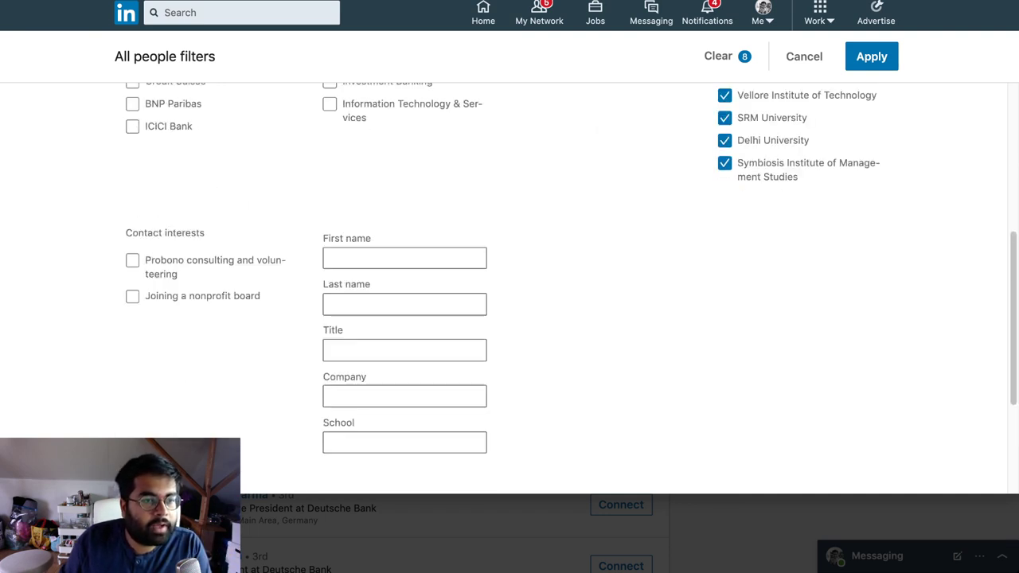
scroll(510, 287, "up", 2)
left_click(725, 168)
left_click(725, 167)
left_click(725, 168)
left_click(724, 190)
left_click(725, 226)
left_click(725, 248)
left_click(724, 271)
left_click(725, 294)
- Add Technical University of Munich as the school filter
left_click(799, 141)
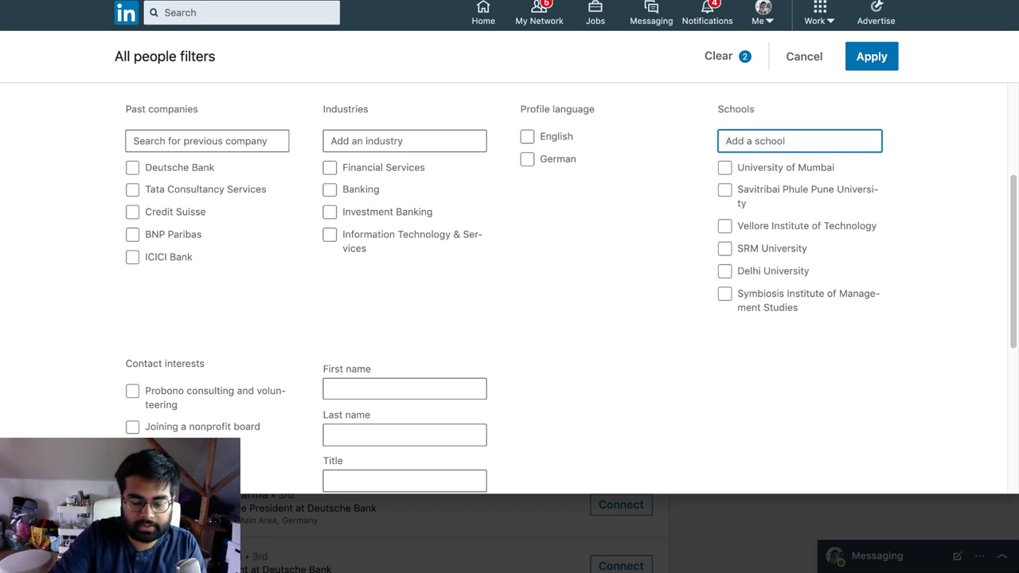
type("TU")
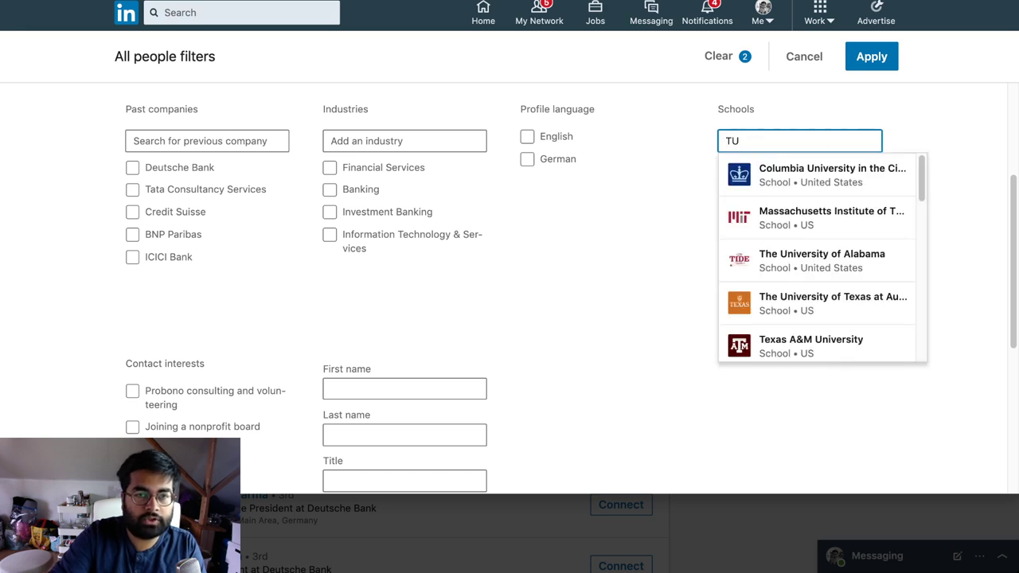
type(" Munnich")
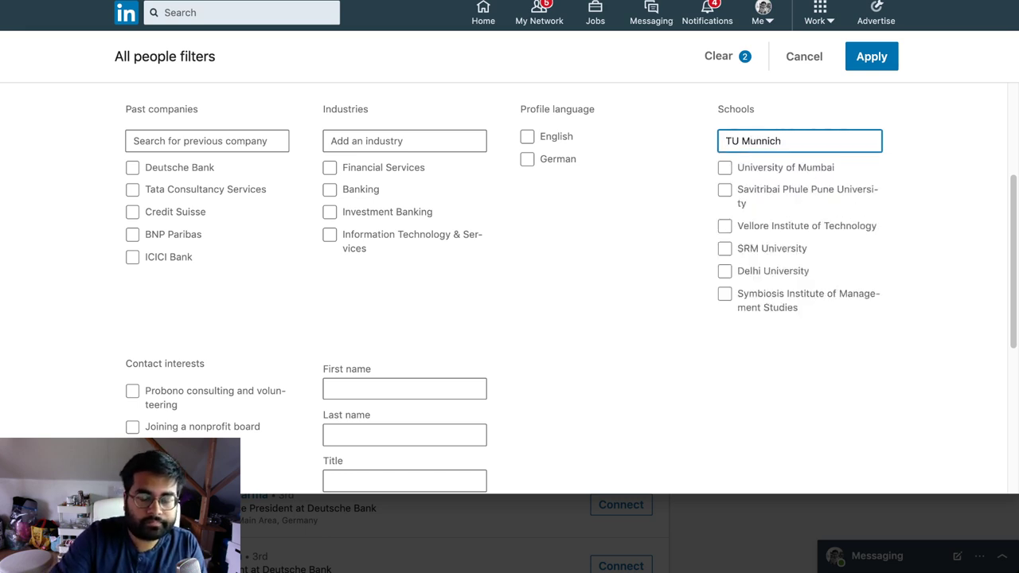
key("BackSpace")
type("ich")
key("Return")
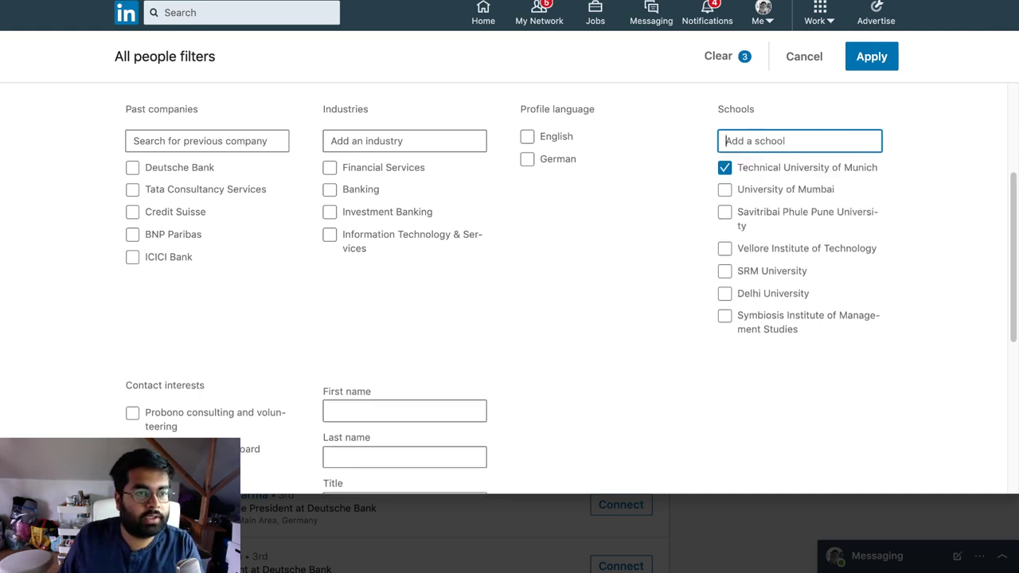
- Set the School keyword to University of Mumbai and apply the filters to the Deutsche Bank people search
scroll(509, 286, "down", 3)
left_click(404, 460)
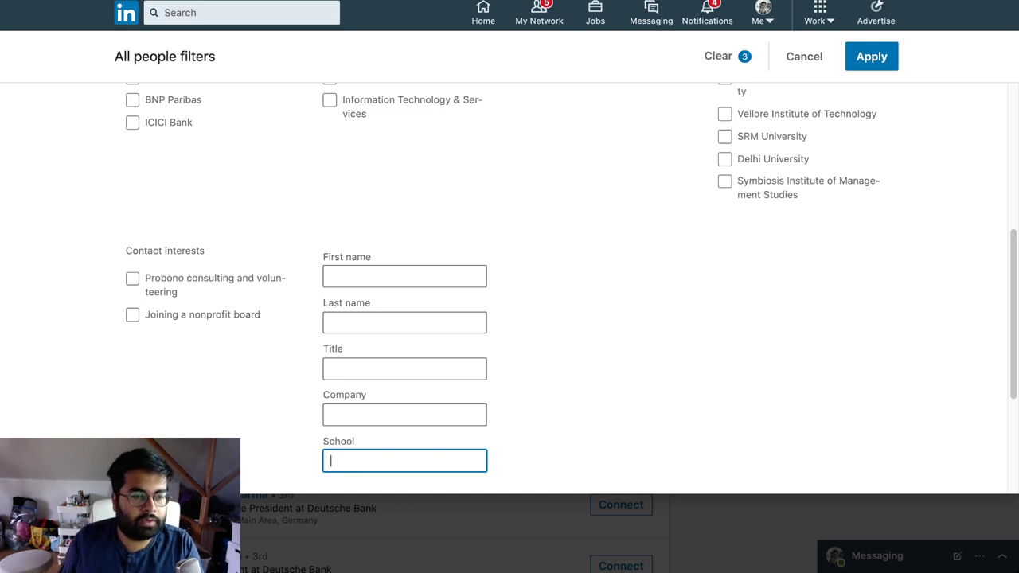
type("University of Mumbai")
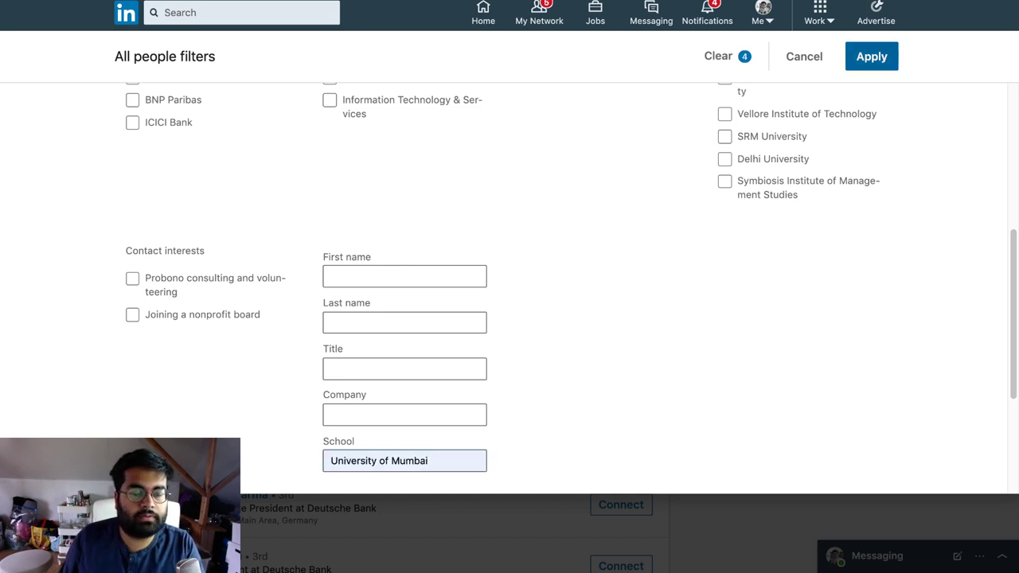
key("Return")
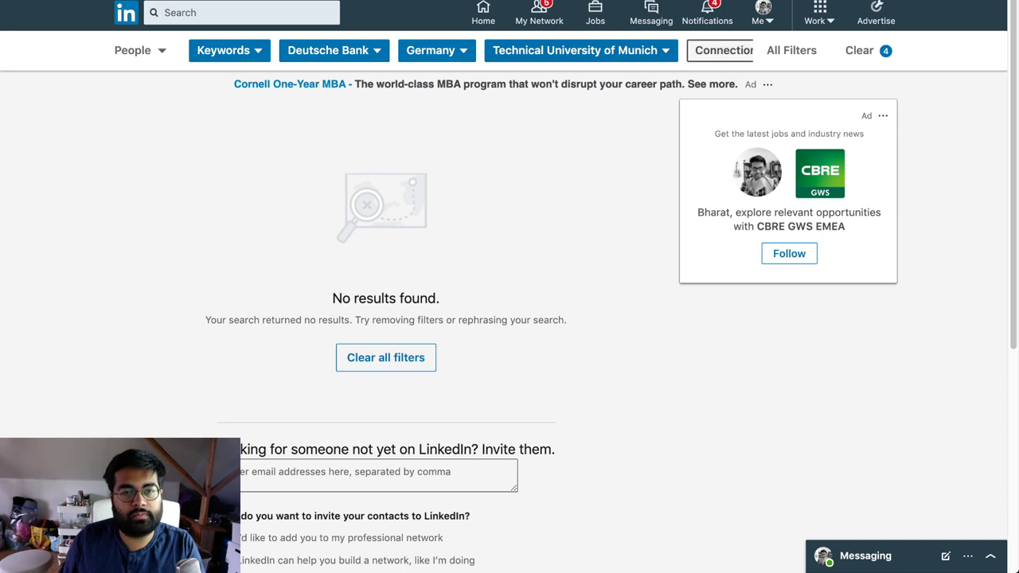
- Reopen the complete set of people filters and replace Technical University of Munich with University of Mumbai as the school filter
left_click(791, 50)
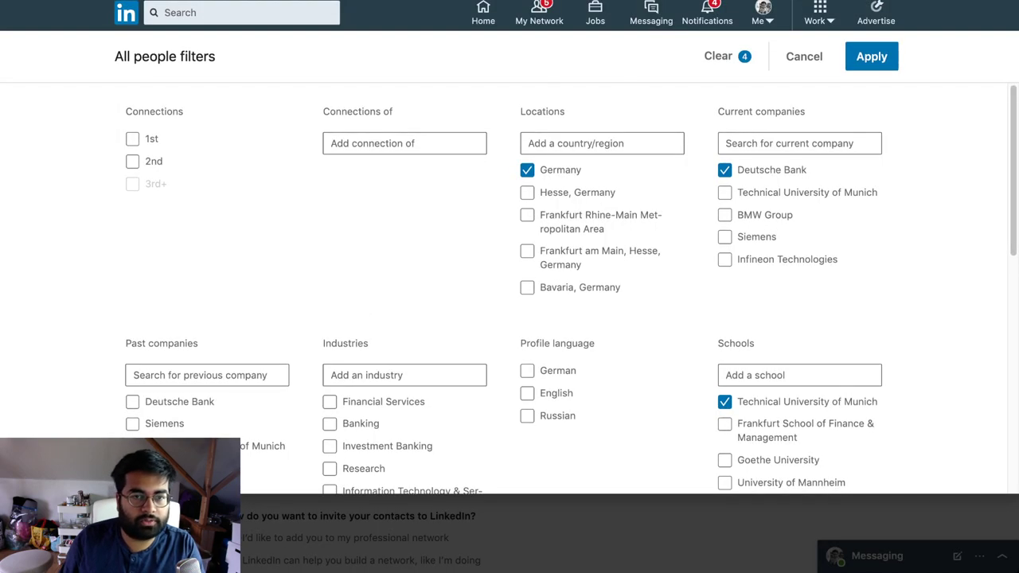
scroll(510, 287, "down", 3)
left_click(725, 288)
left_click(799, 261)
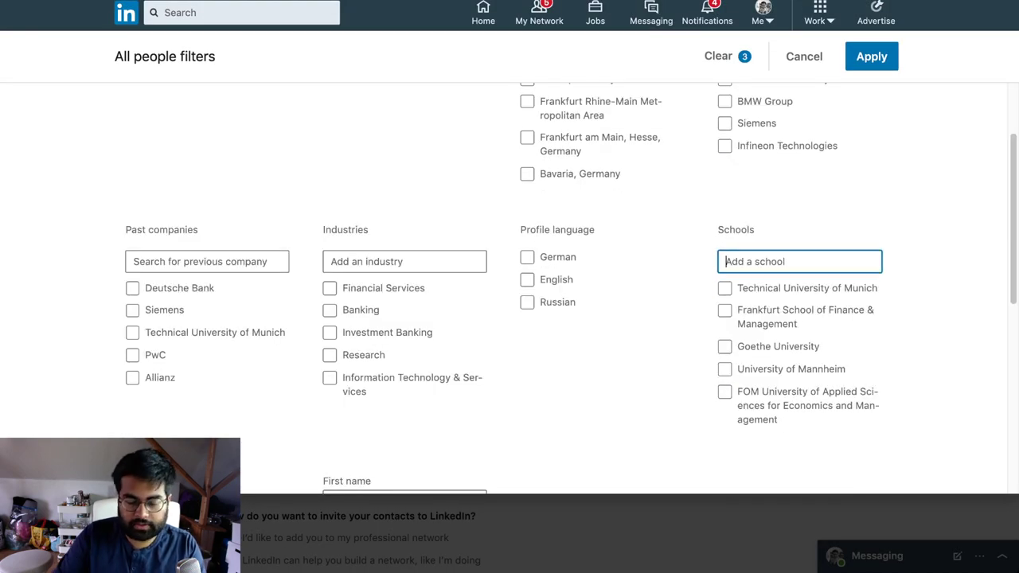
type("university")
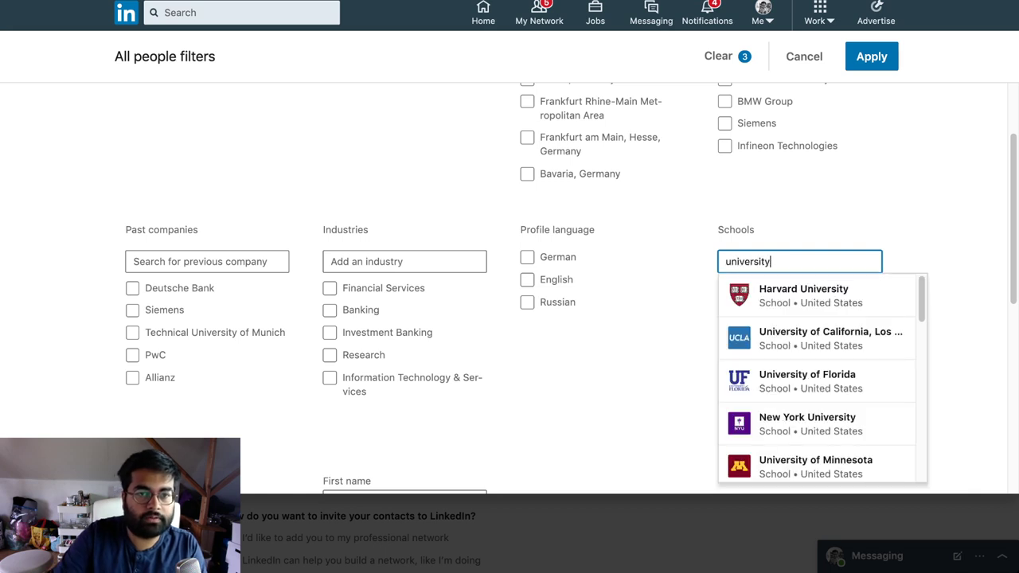
type(" of mumbai")
key("Down")
key("Return")
- Add Savitribai Phule Pune University, Vellore Institute of Technology and SRM University to the school filters
type("pune")
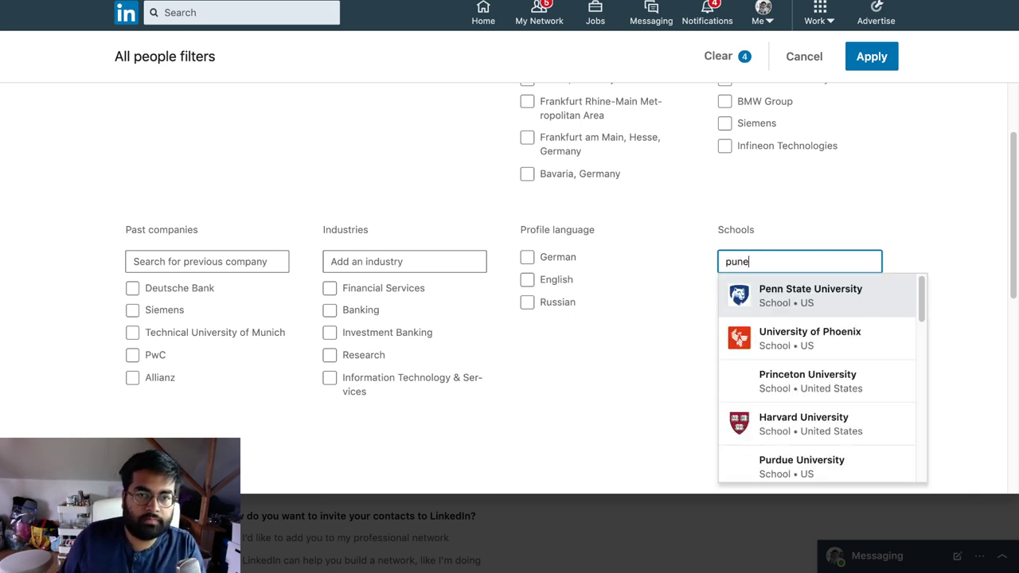
key("Return")
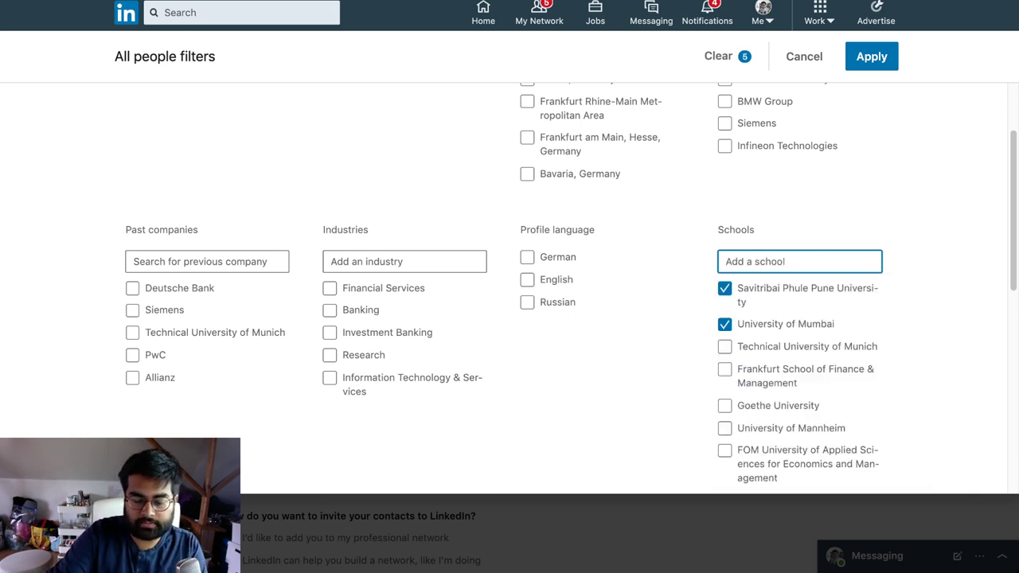
type("vit")
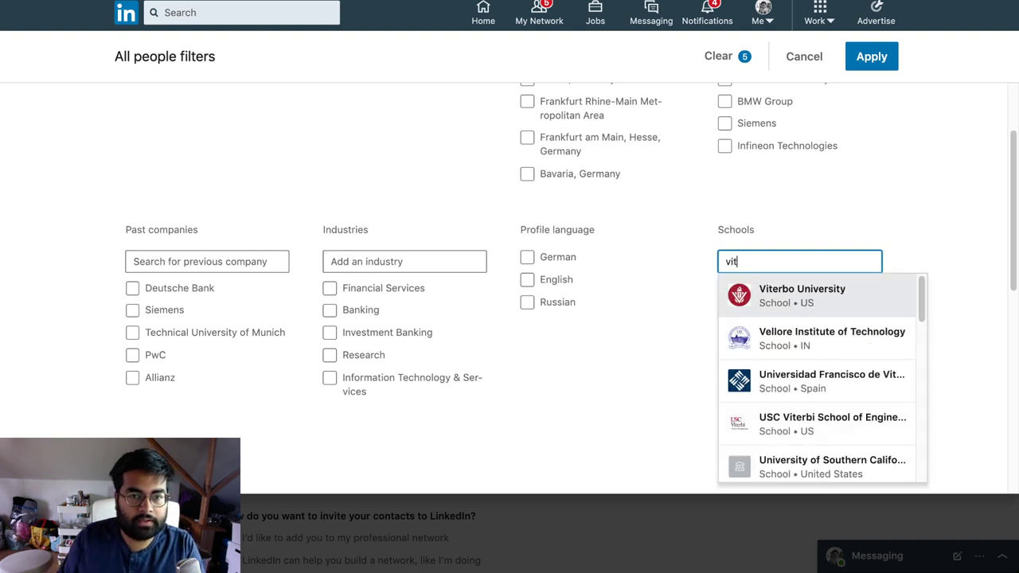
key("Down")
key("Return")
type("srm")
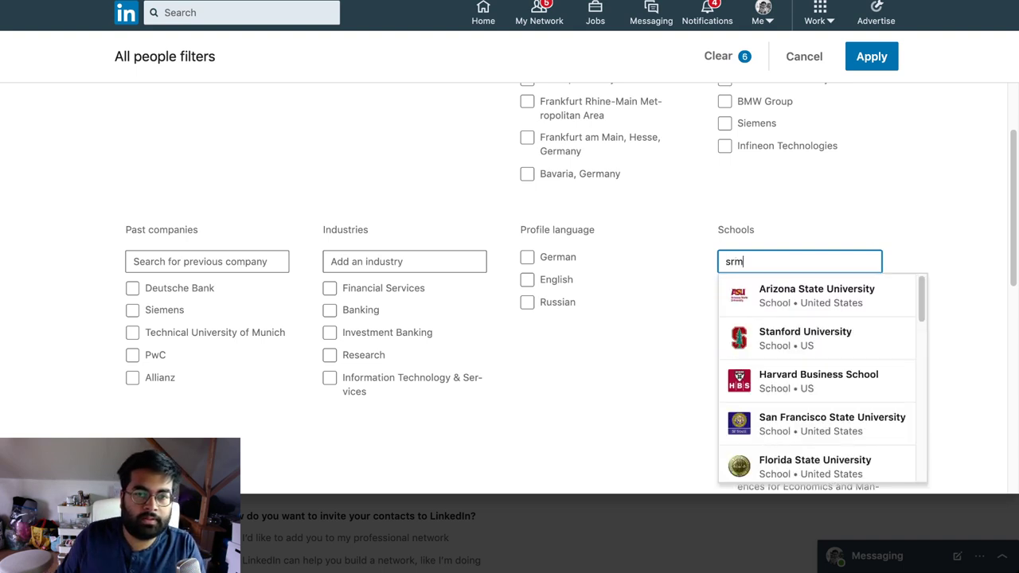
key("Return")
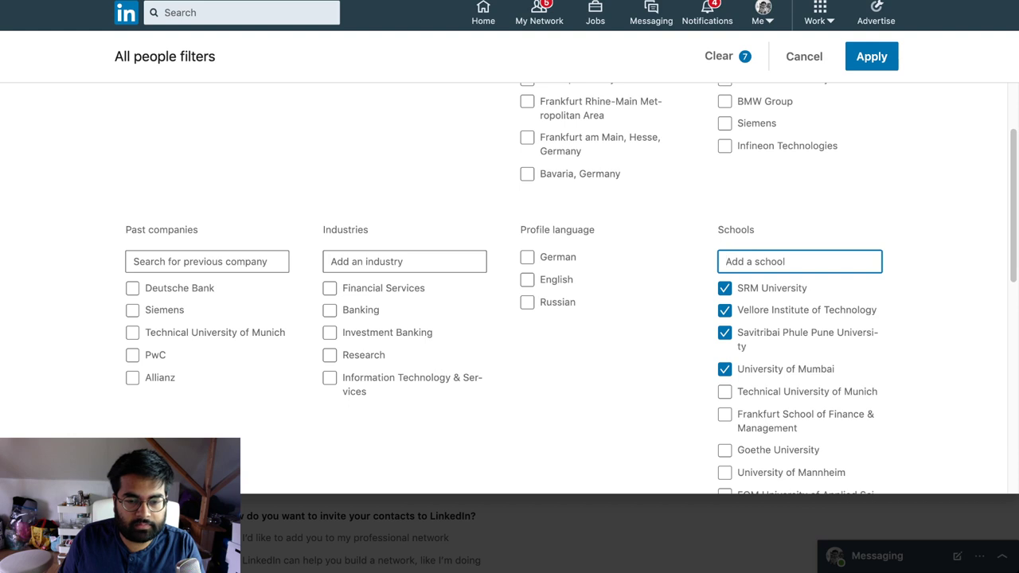
- Change the School keyword to Technical University of Munich and apply the filters
scroll(510, 287, "down", 5)
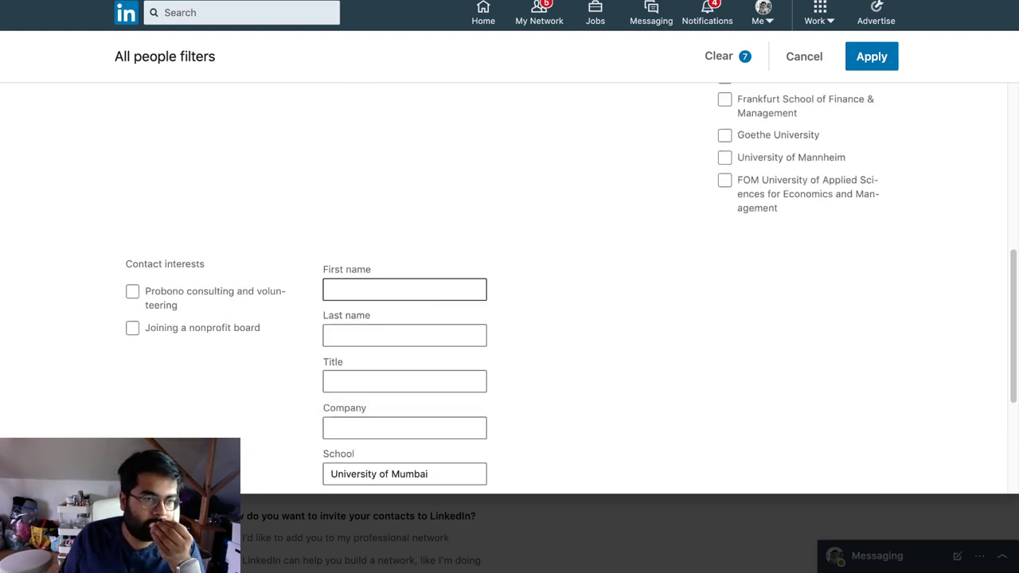
key("Tab")
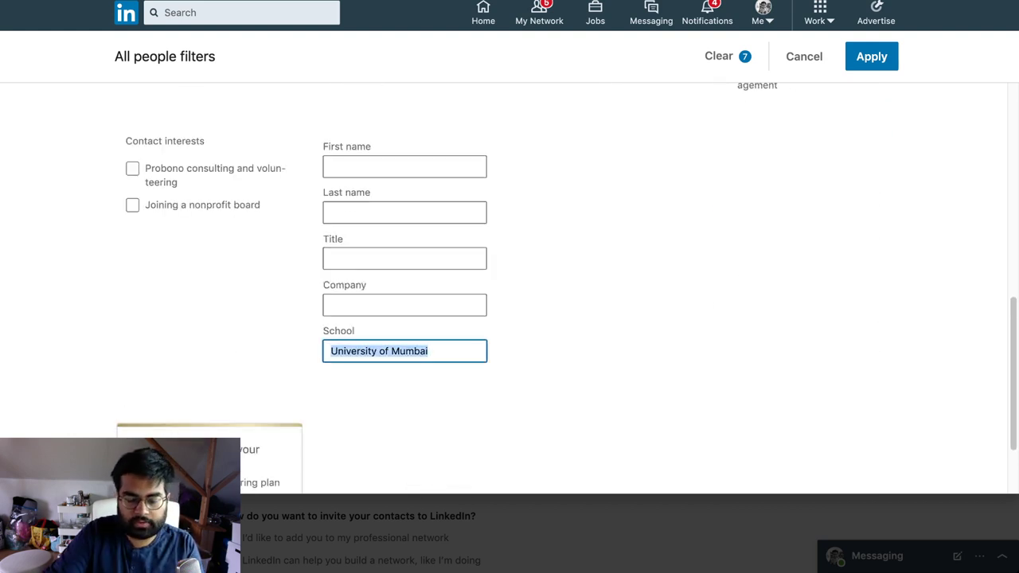
type("Hamburg")
key("ctrl+a")
type("TU")
key("BackSpace")
type("echnical Univ")
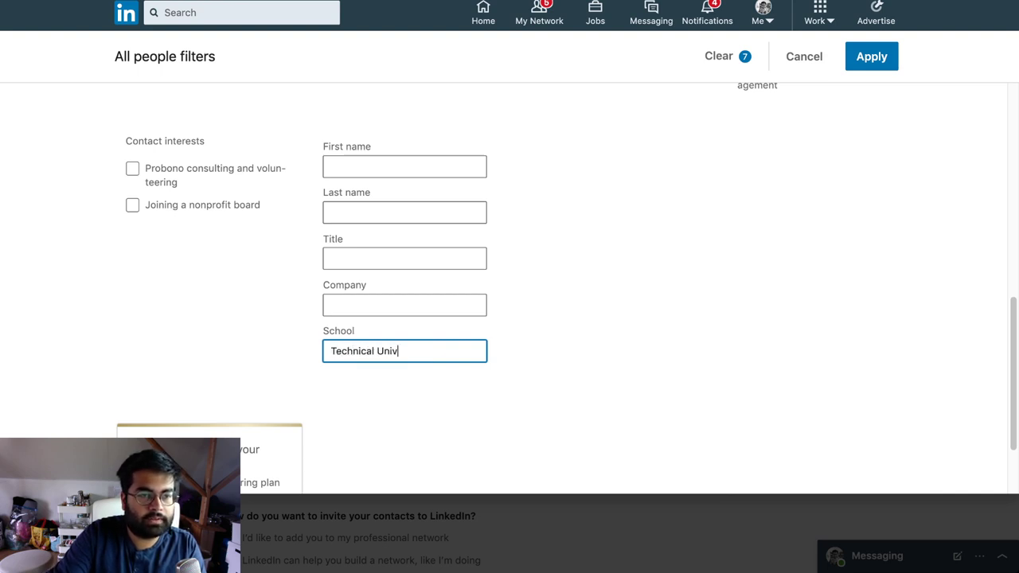
type("ersity of Munich")
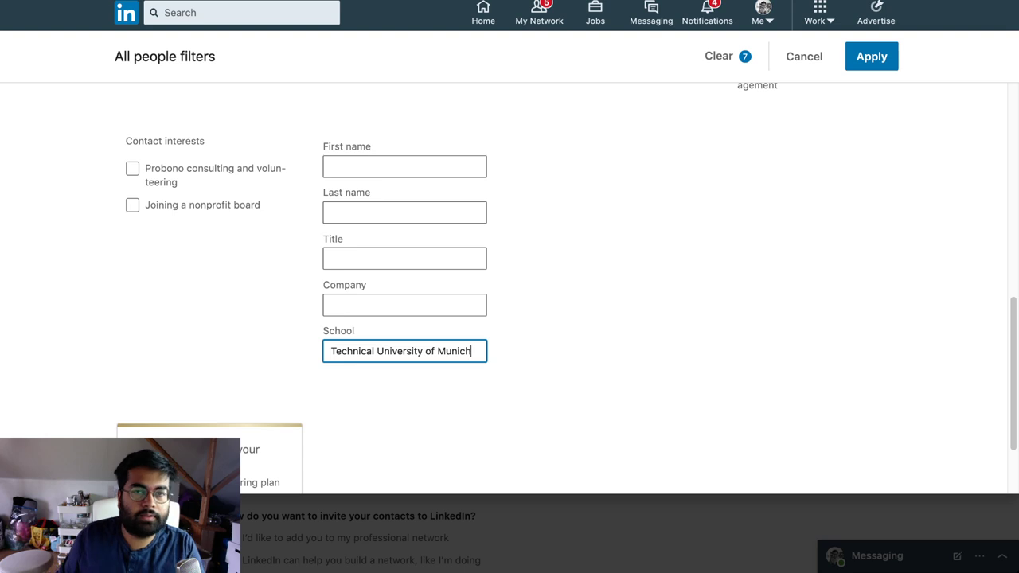
left_click(872, 55)
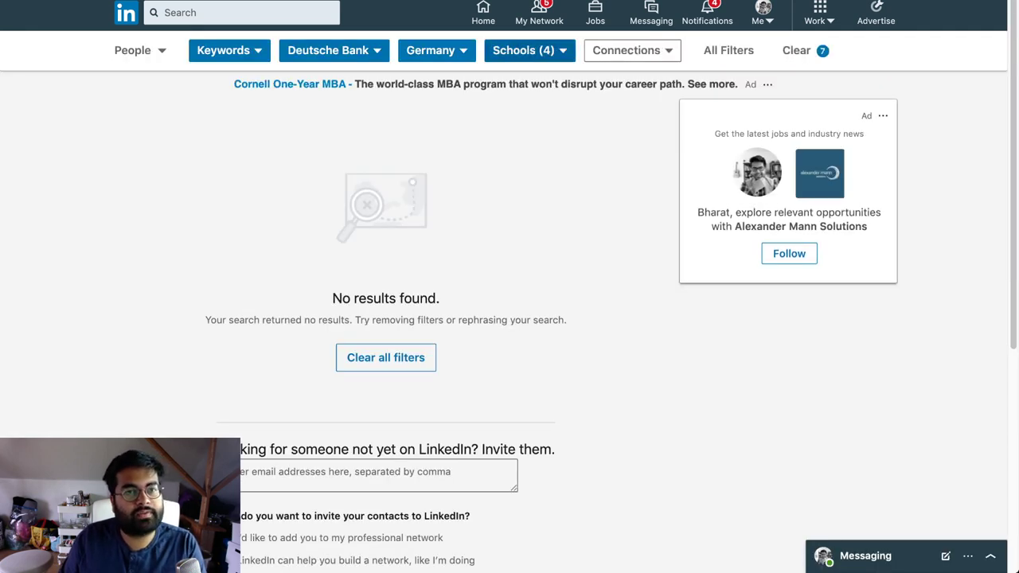
- Deselect every school filter except University of Mumbai and apply the reduced selection to the people search
left_click(529, 50)
left_click(729, 50)
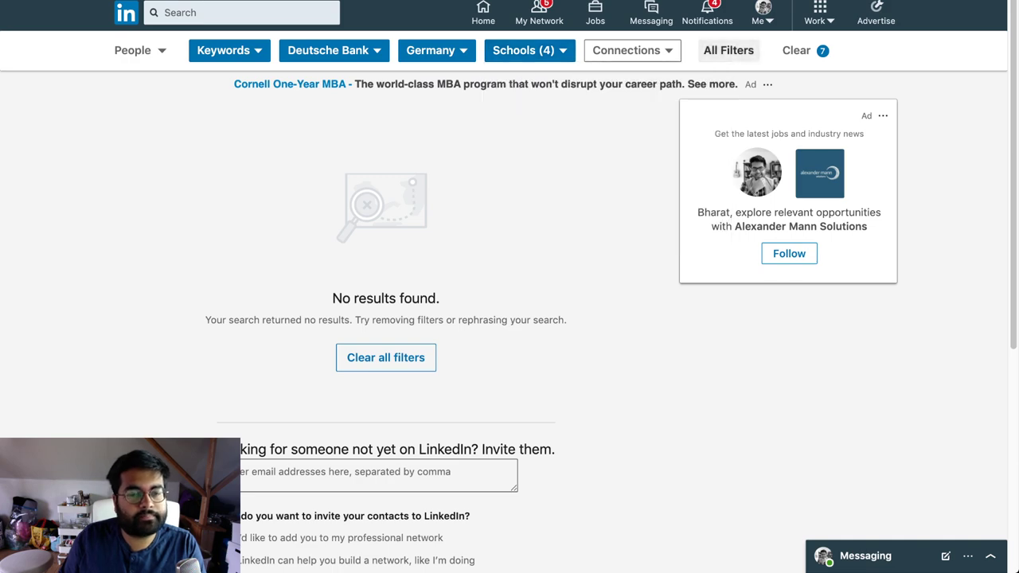
scroll(510, 286, "down", 5)
scroll(509, 287, "up", 2)
left_click(725, 197)
left_click(725, 233)
left_click(725, 255)
left_click(872, 56)
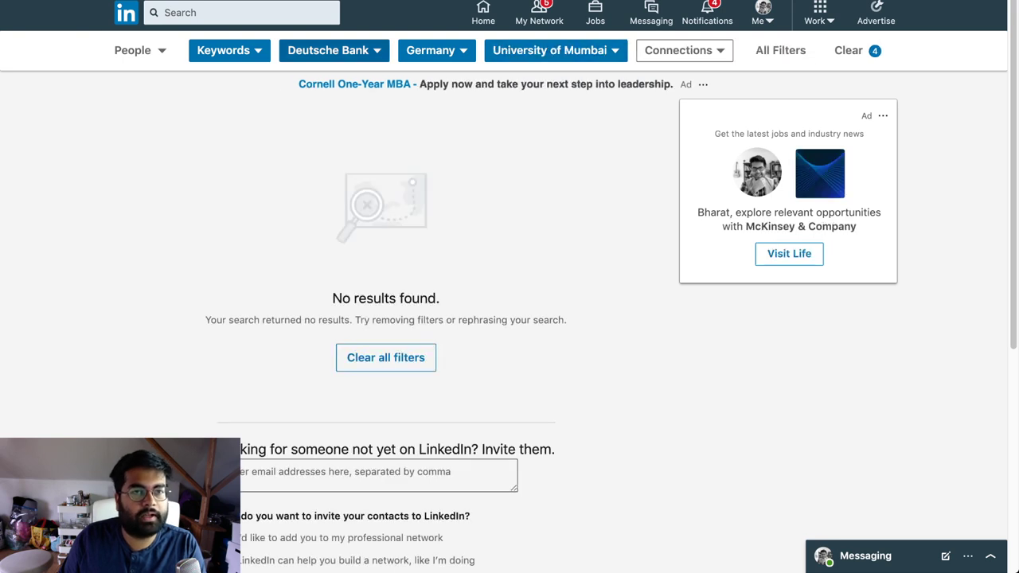
- Reopen the complete set of people filters and empty the School keyword field
left_click(555, 51)
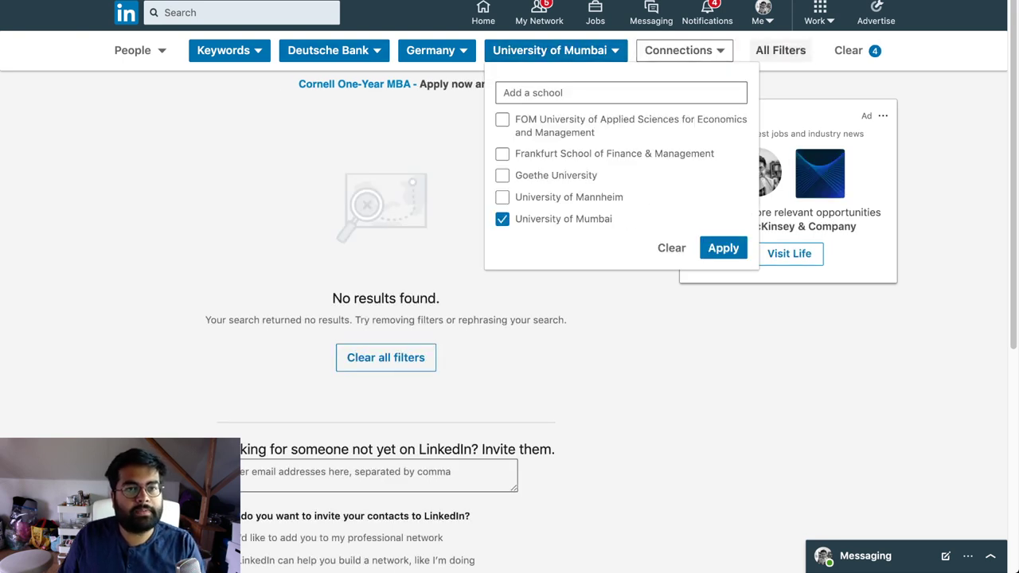
left_click(780, 50)
left_click(167, 12)
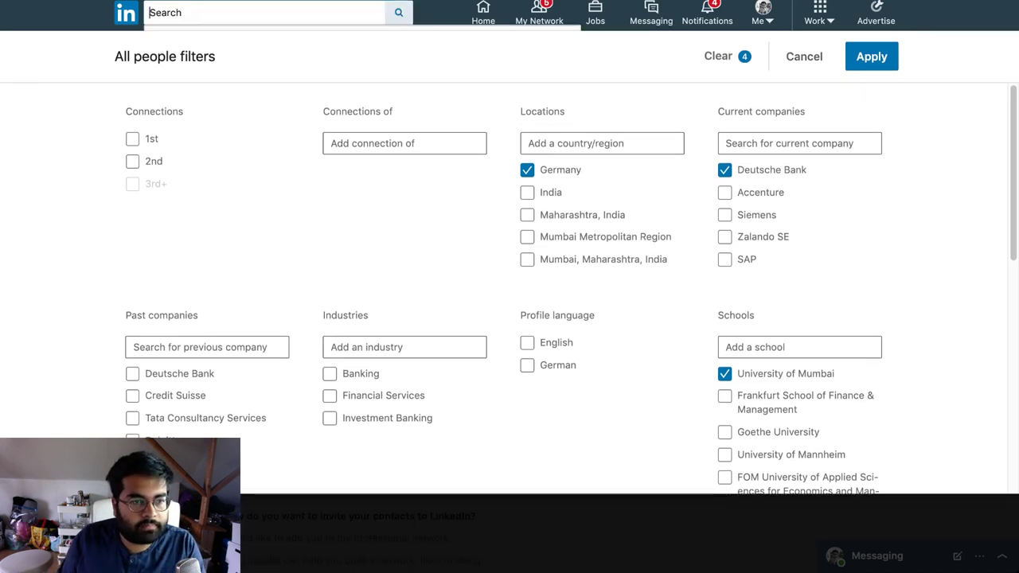
scroll(510, 287, "down", 2)
scroll(510, 286, "down", 6)
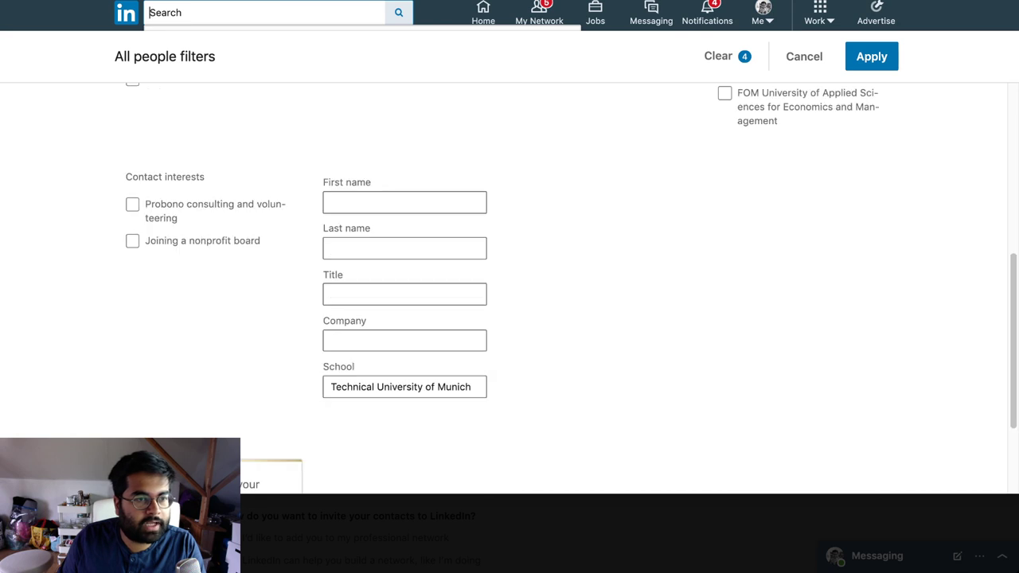
left_click(404, 387)
key("ctrl+a")
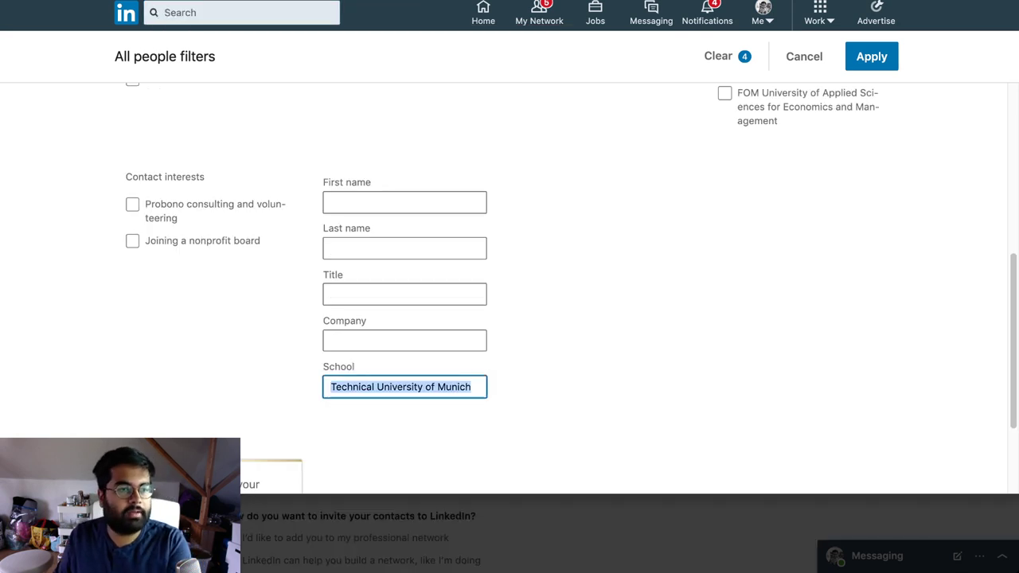
key("BackSpace")
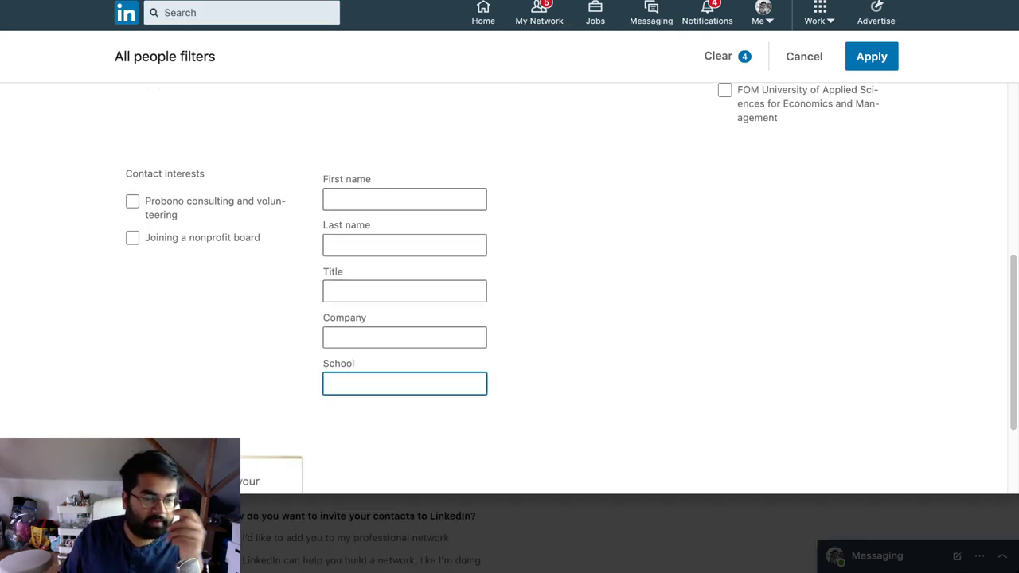
scroll(509, 286, "up", 3)
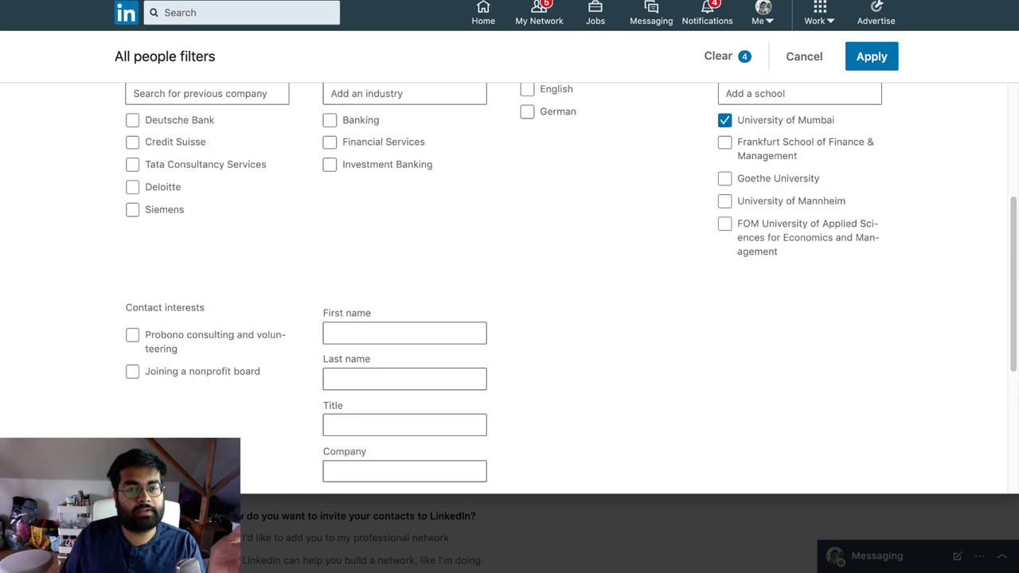
scroll(510, 286, "up", 6)
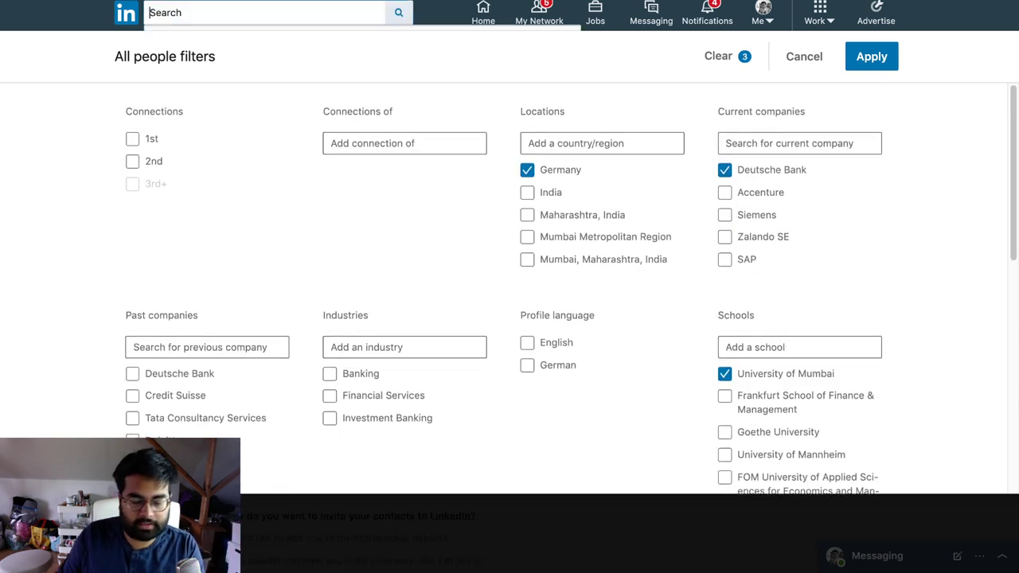
- Search people for beiersdorf and clear all filters left over from the Deutsche Bank search
type("beierf")
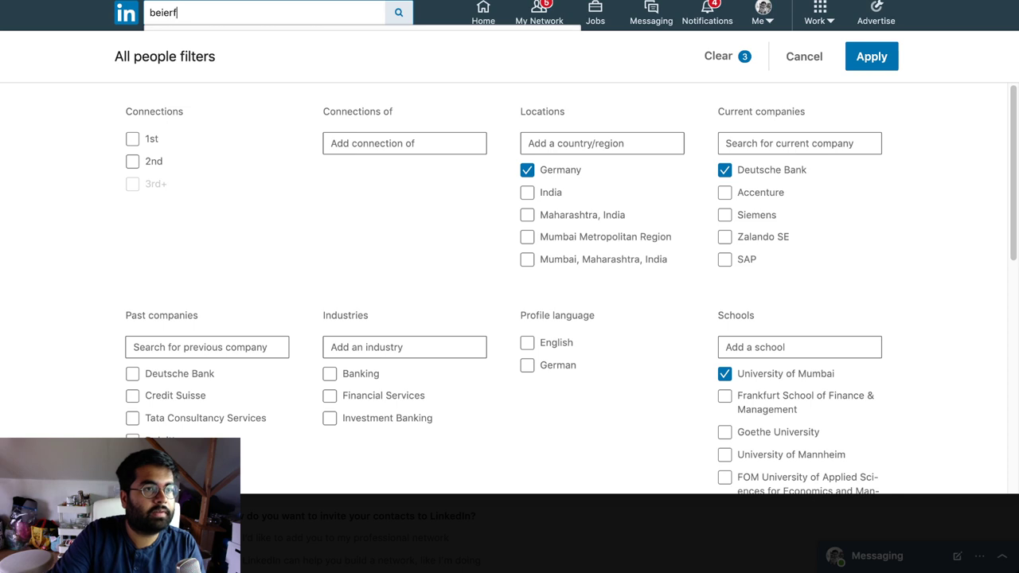
type("dor")
key("BackSpace")
key("BackSpace")
key("BackSpace")
type("dorf")
key("Return")
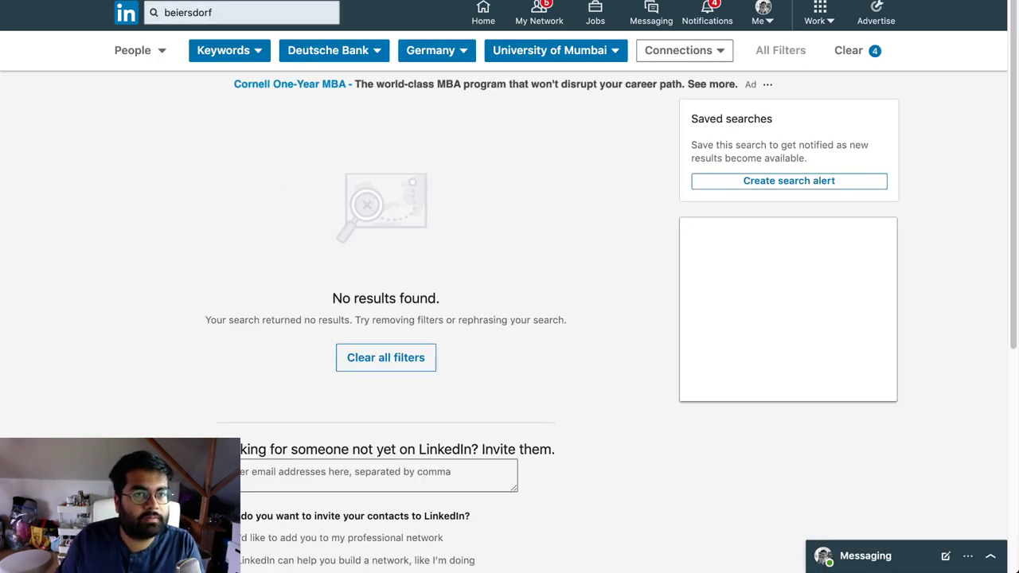
left_click(328, 50)
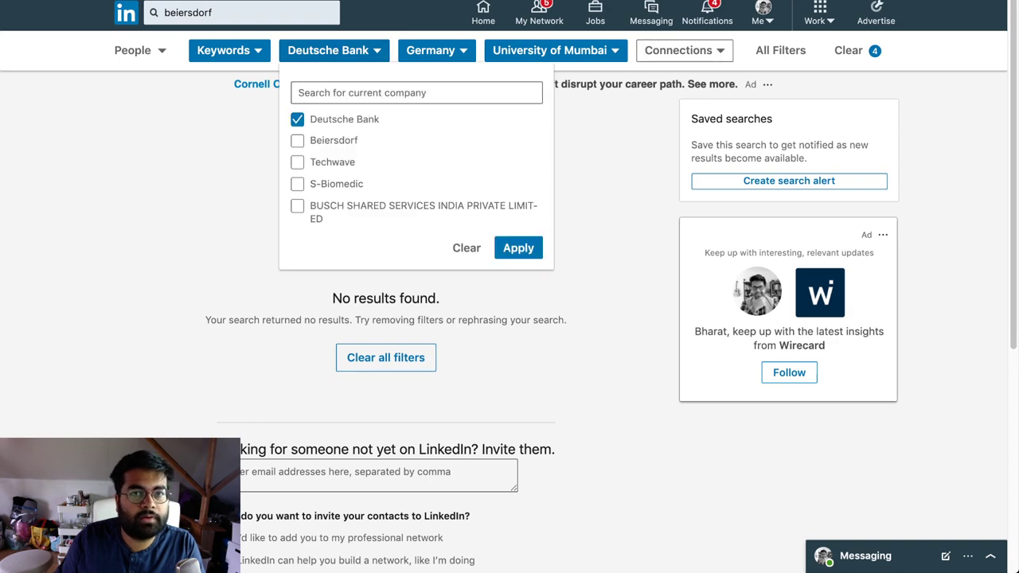
left_click(849, 50)
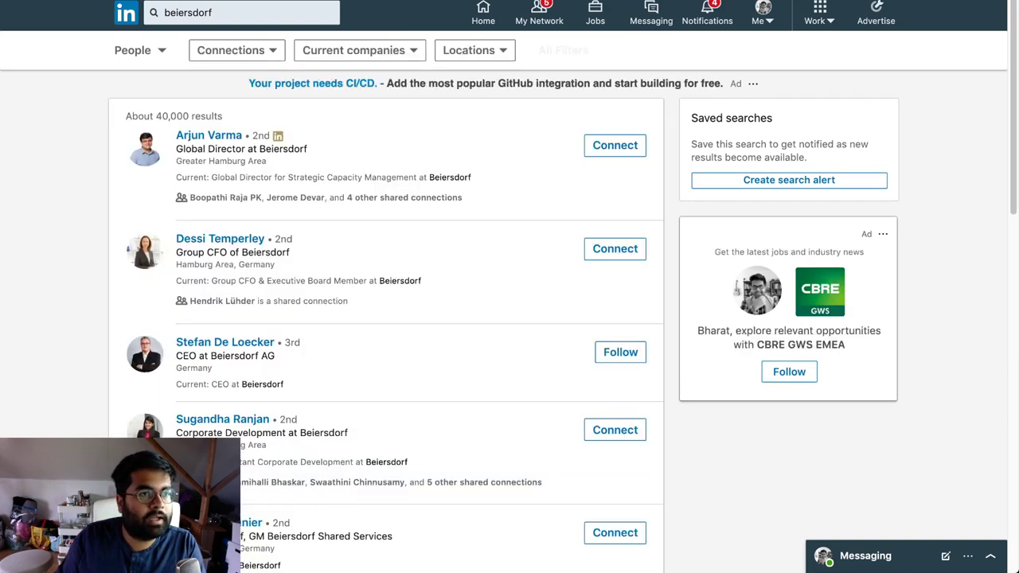
- Open the Beiersdorf company page from the search suggestions and list all of its employees
left_click(199, 12)
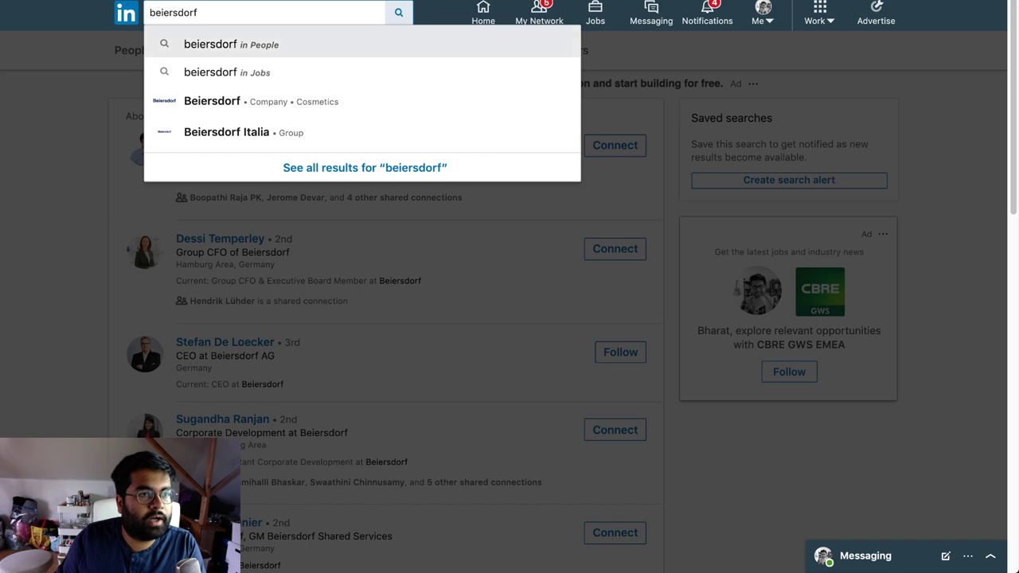
key("Down")
key("Down")
key("Return")
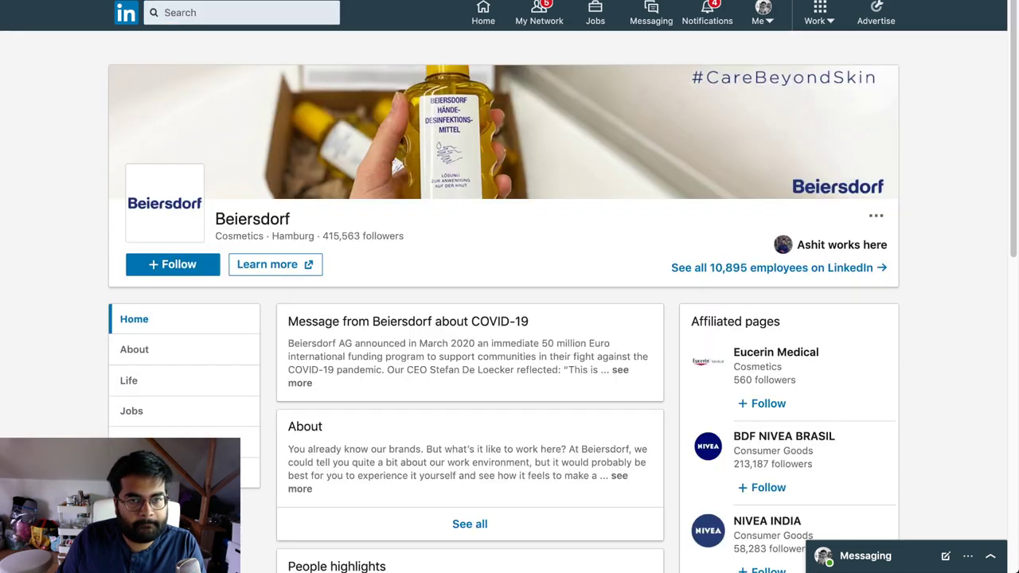
left_click(777, 268)
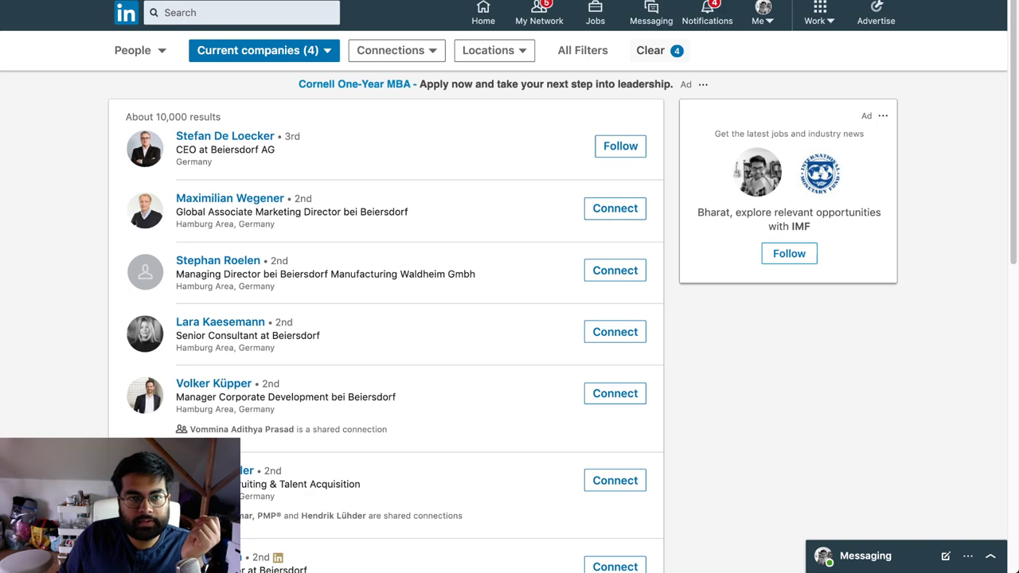
- Open the complete people filters for the Beiersdorf employees and enter SRH Heidelberg as the School keyword
scroll(510, 279, "down", 5)
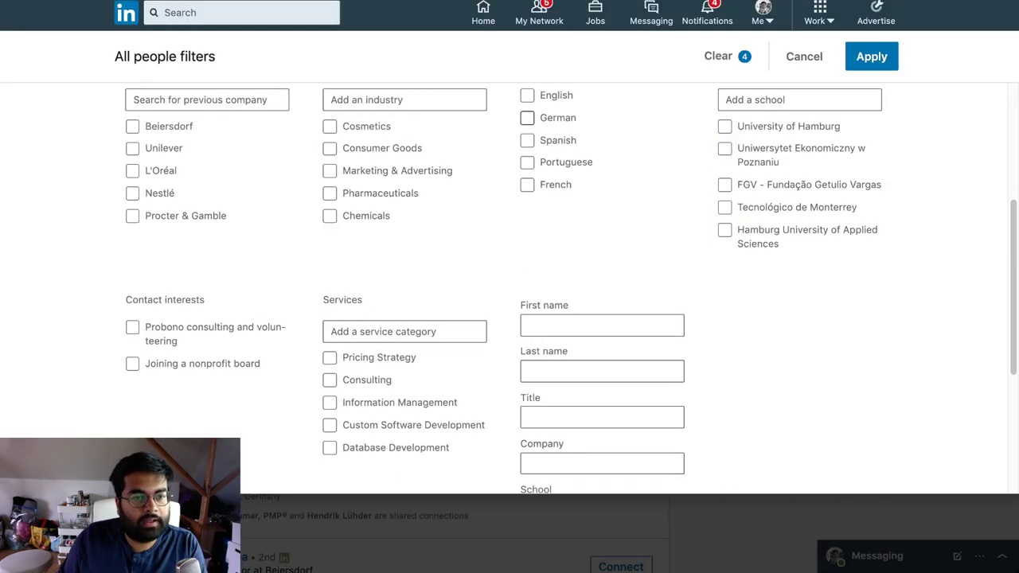
scroll(509, 287, "up", 5)
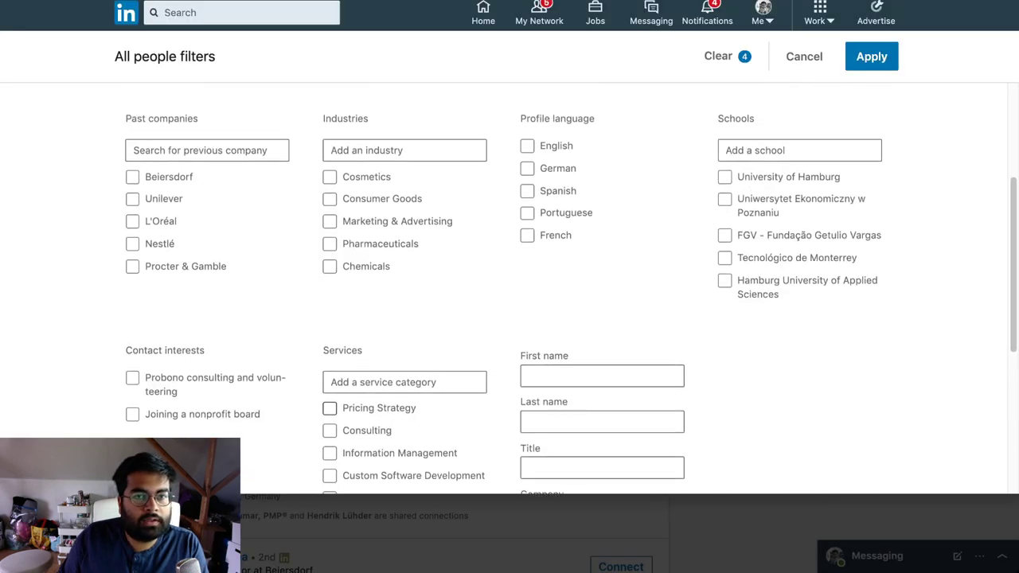
scroll(796, 207, "down", 4)
scroll(796, 183, "up", 4)
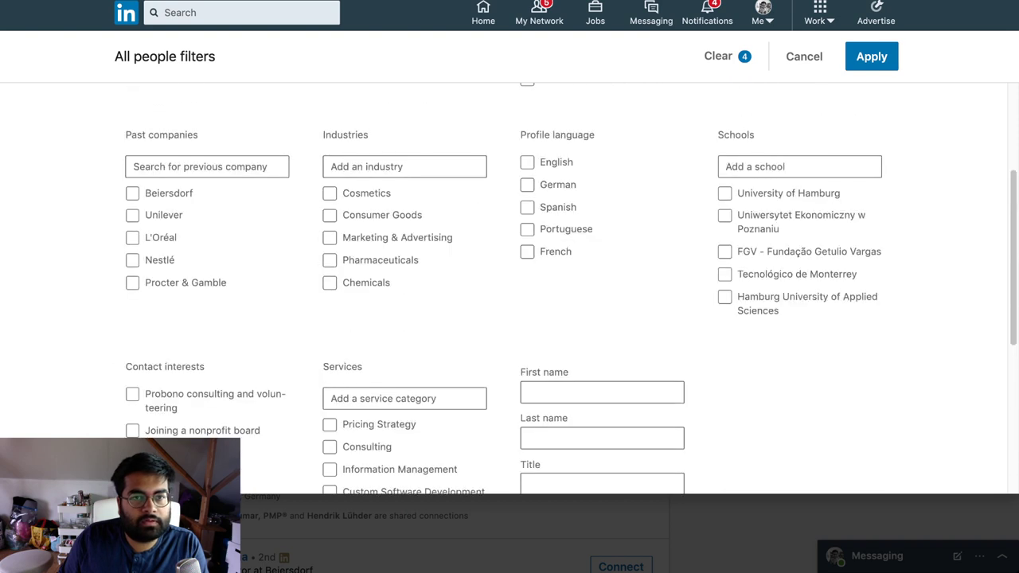
scroll(797, 263, "up", 2)
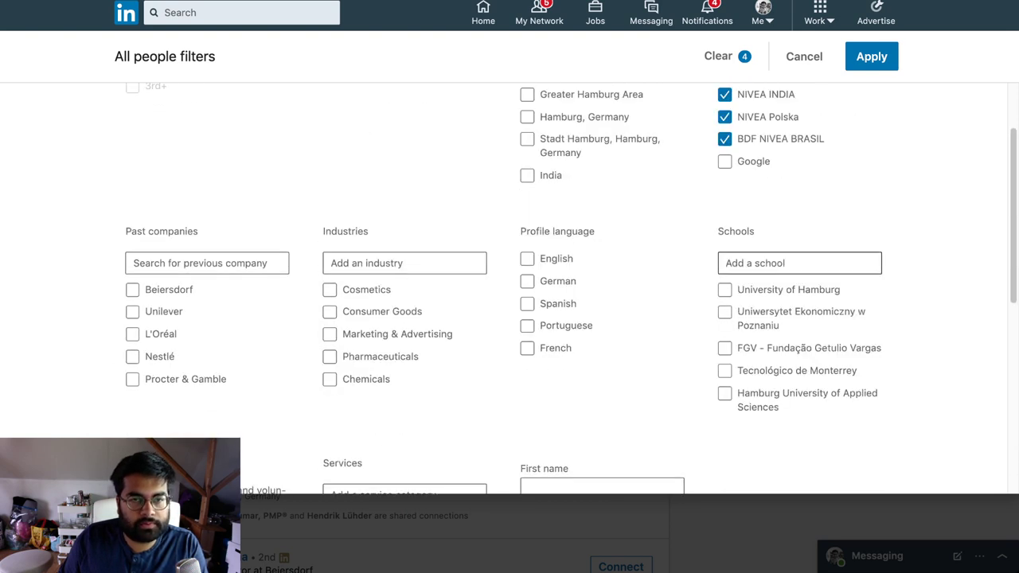
scroll(509, 286, "down", 10)
left_click(602, 244)
type("SRH Hei")
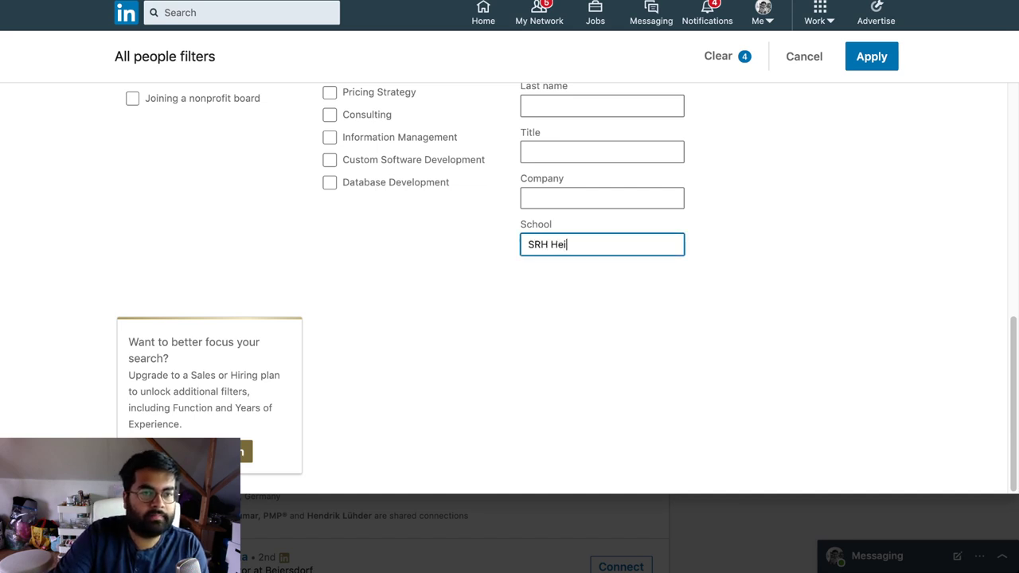
type("delbrg")
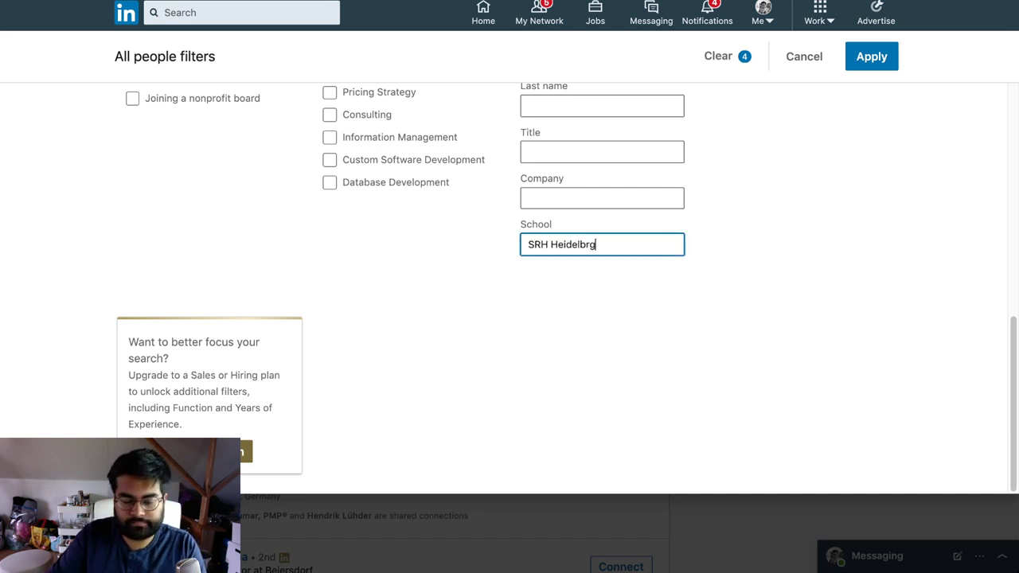
key("BackSpace")
key("BackSpace")
type("erg")
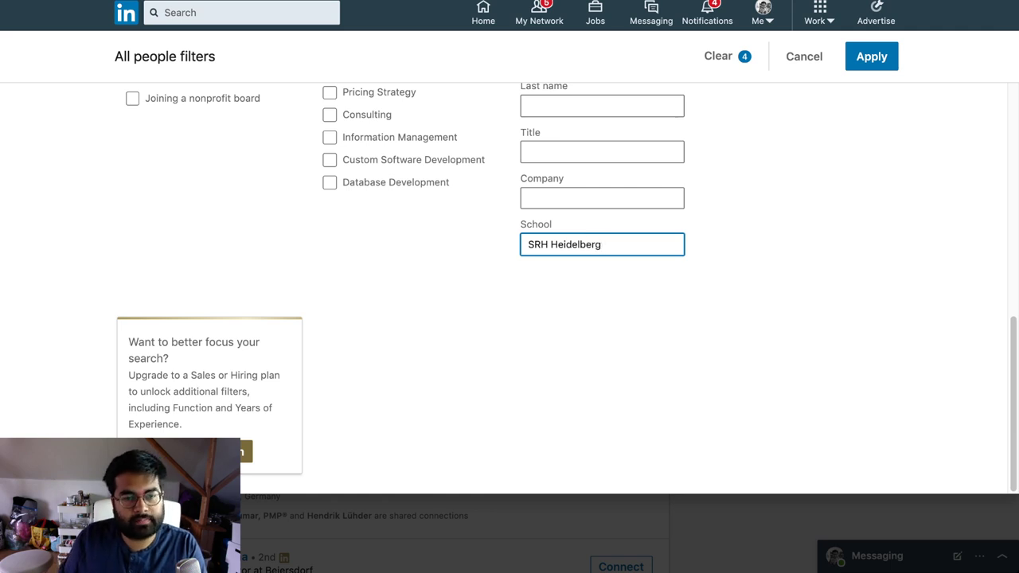
key("Return")
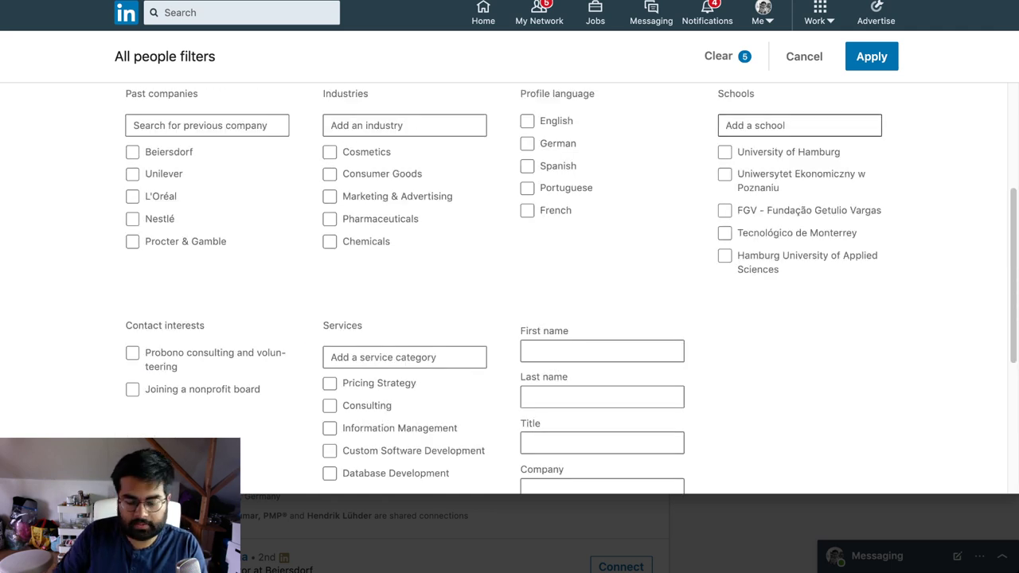
- Add University of Mumbai and Panjab University to the Schools filter
left_click(800, 125)
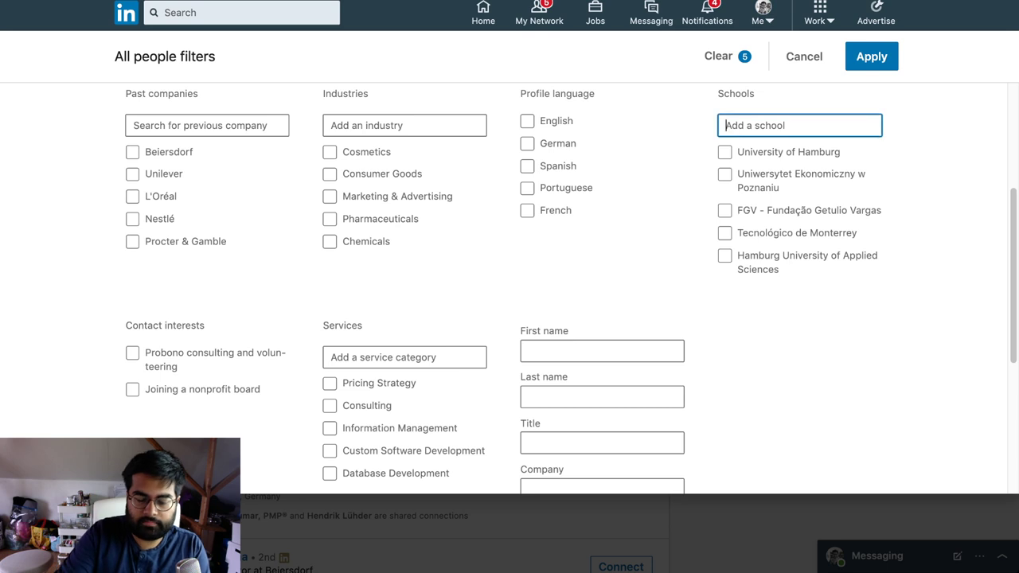
type("university ")
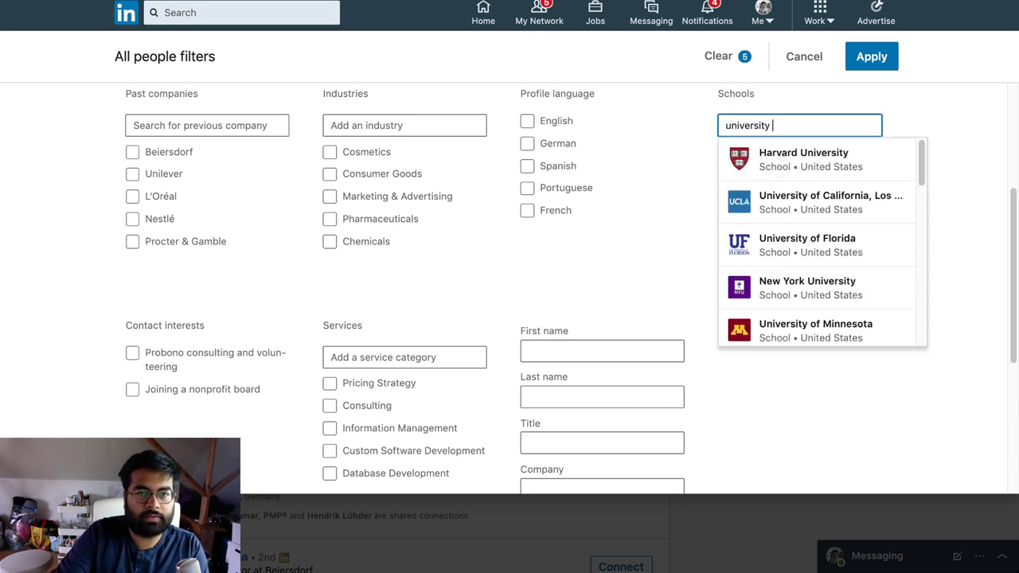
type("of mumbai")
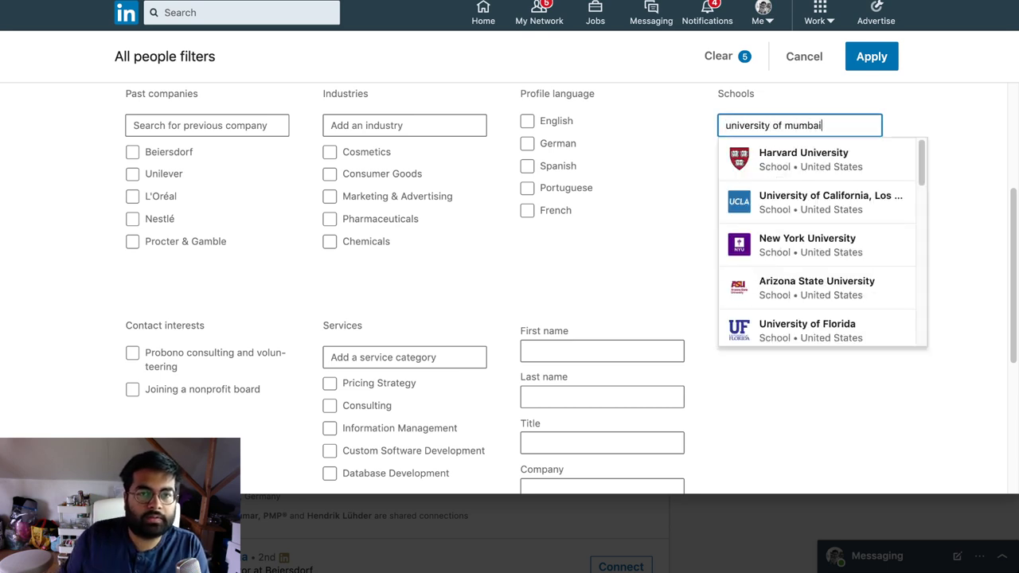
key("Down")
key("Return")
type("panjab university")
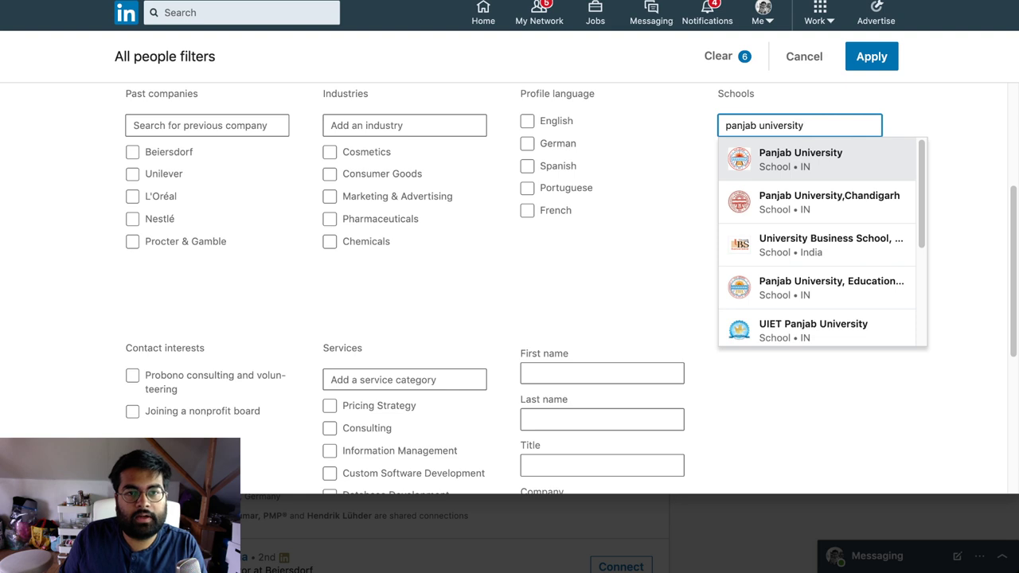
key("Down")
key("Return")
- Add SRM University and Vellore Institute of Technology to the Schools filter
type("srm university")
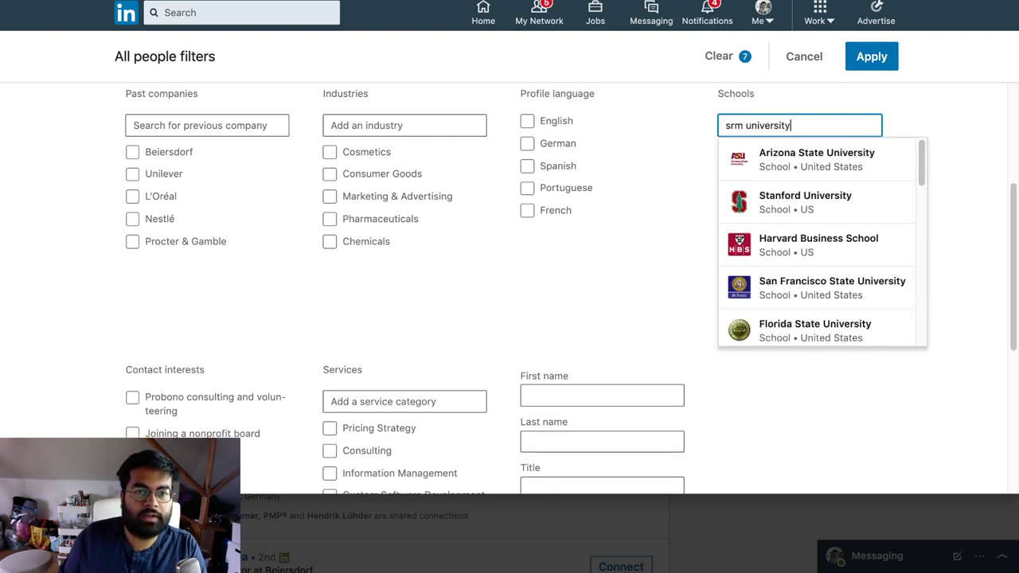
key("Down")
key("Return")
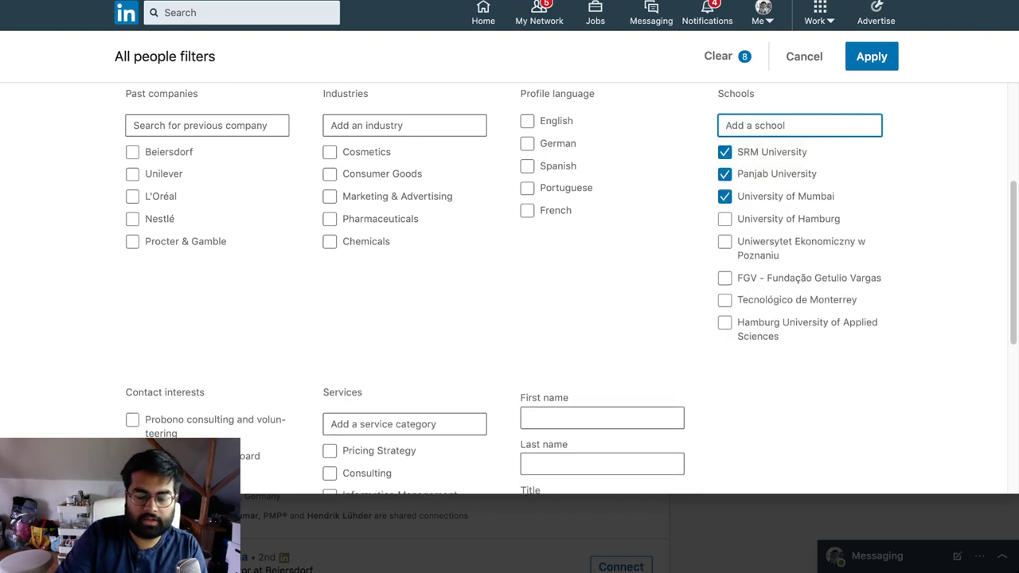
type("vit")
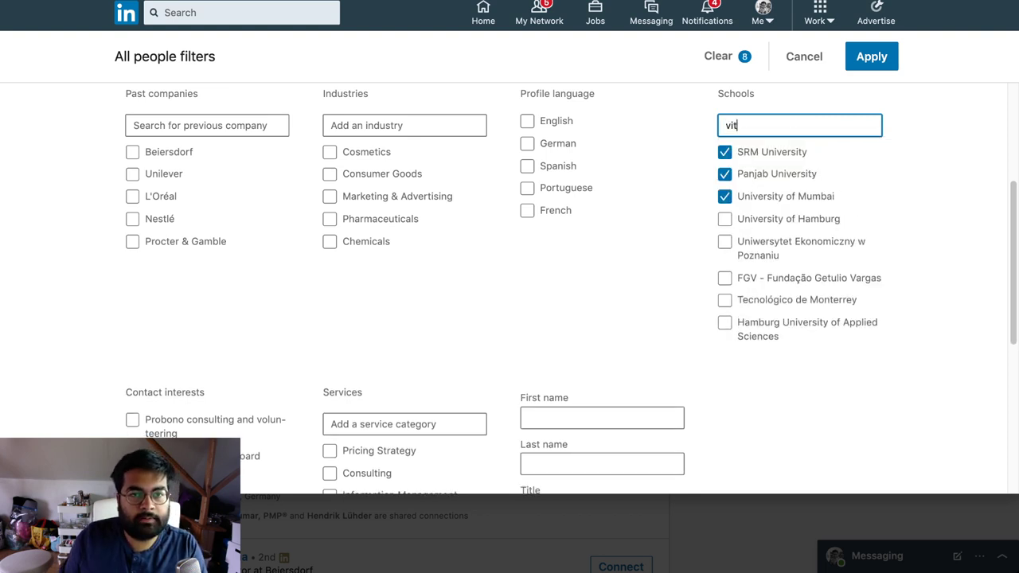
key("Down")
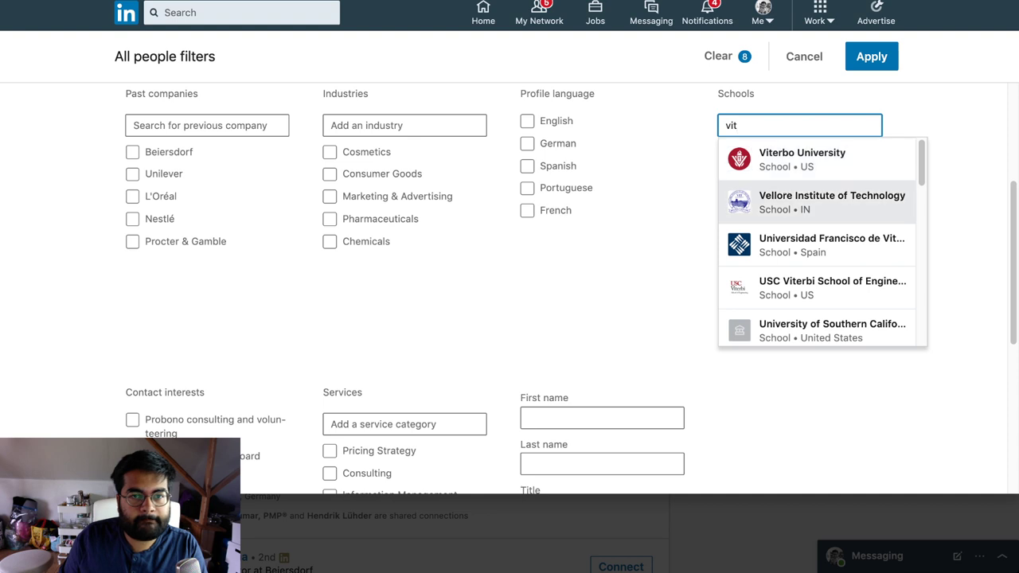
key("Return")
- Add Savitribai Phule Pune University and Symbiosis Institute of Management Studies to the Schools filter and apply all filters
type("pune")
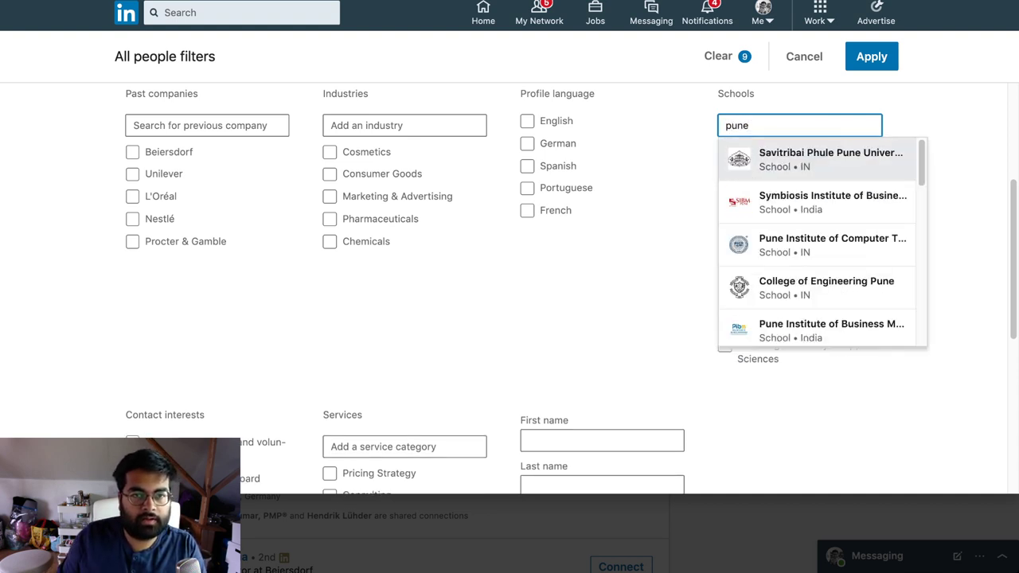
key("Return")
type("symbi")
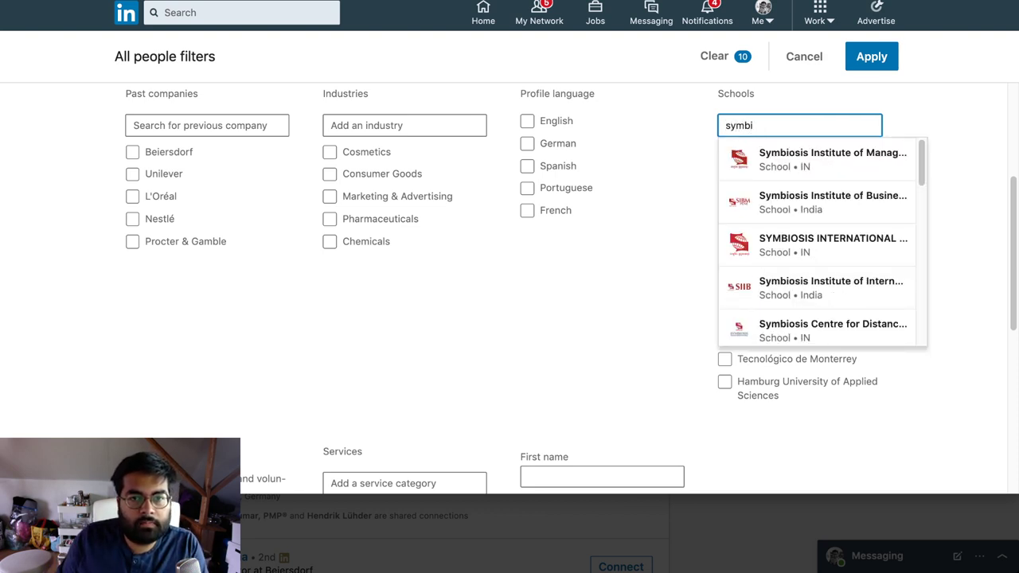
key("Return")
left_click(872, 56)
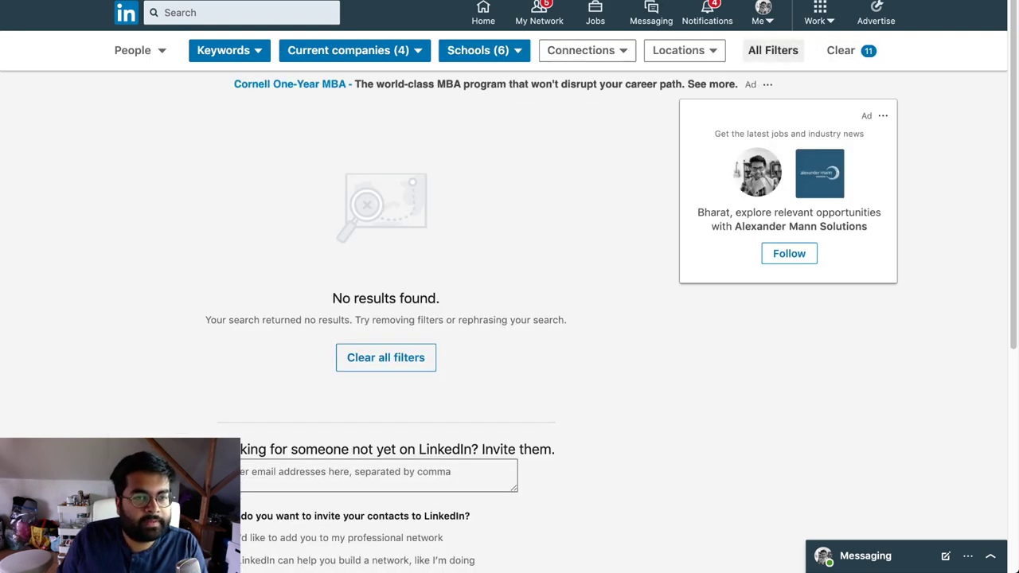
- Reopen the complete people filters and remove the SRH Heidelberg entry from the School keyword field
left_click(773, 50)
scroll(510, 287, "down", 10)
left_click_drag(405, 446, 331, 446)
key("BackSpace")
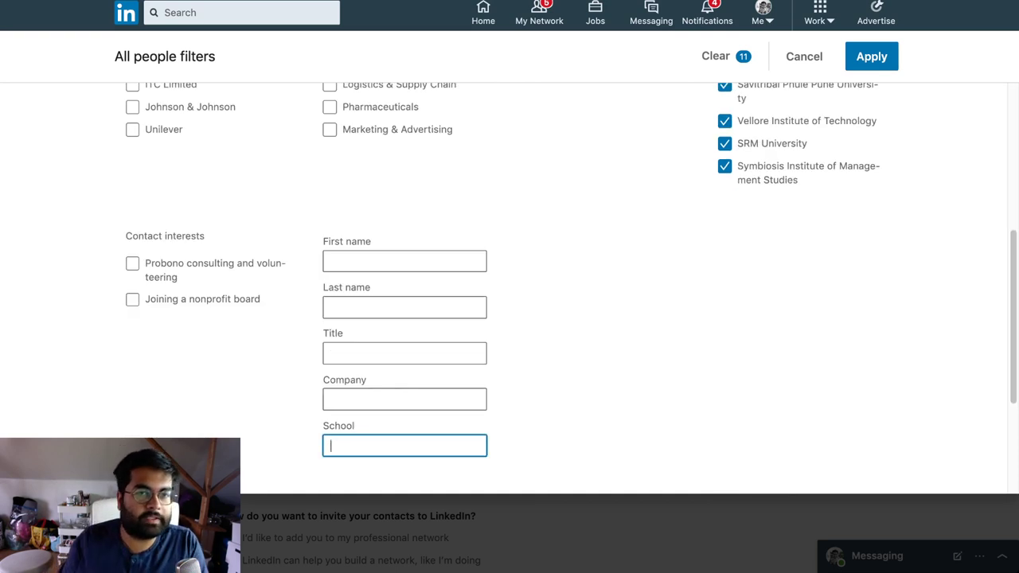
scroll(509, 287, "up", 10)
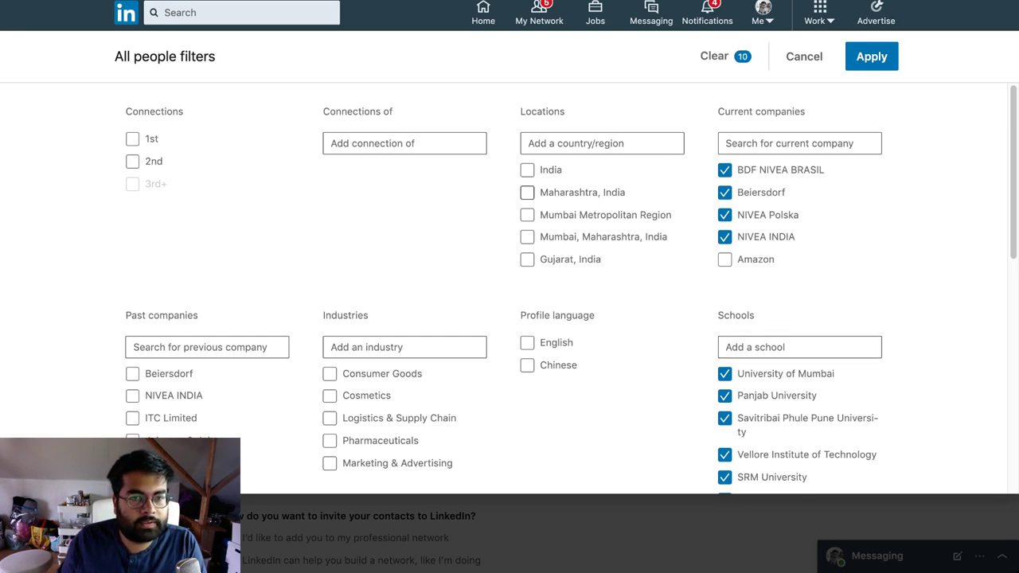
left_click(727, 347)
type("SRH ")
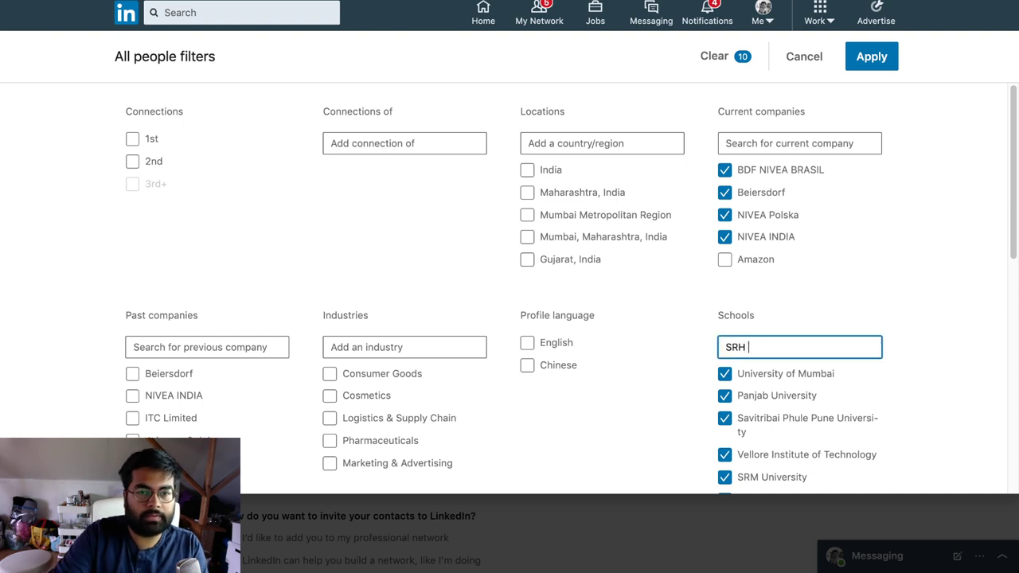
type("Heidel")
key("BackSpace")
key("BackSpace")
key("BackSpace")
key("BackSpace")
key("BackSpace")
key("BackSpace")
key("BackSpace")
key("BackSpace")
key("BackSpace")
key("BackSpace")
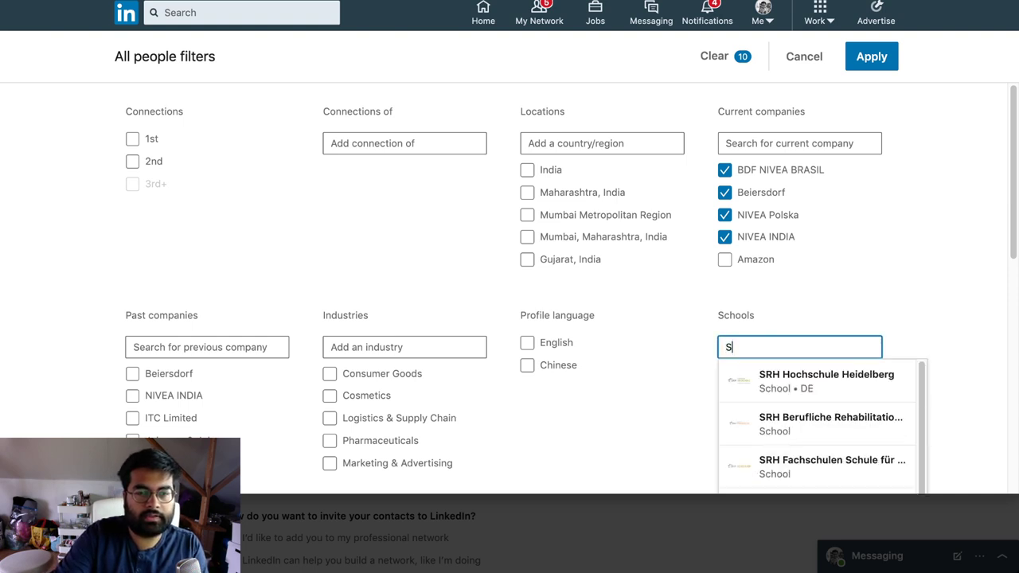
- Add Technical University of Munich to the Schools filter and Germany to the Locations filter, and apply the filters
type("TU Munich")
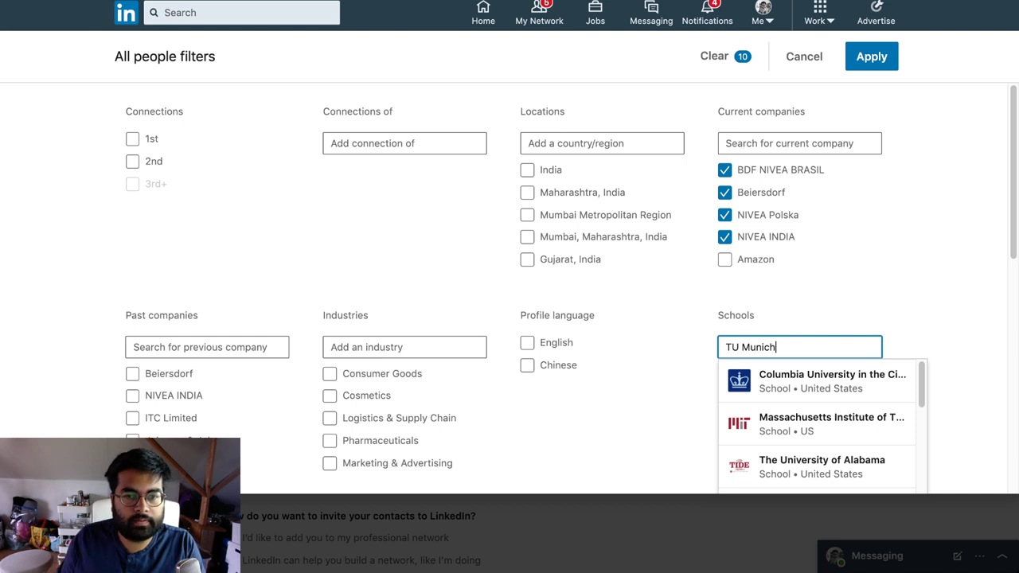
key("Return")
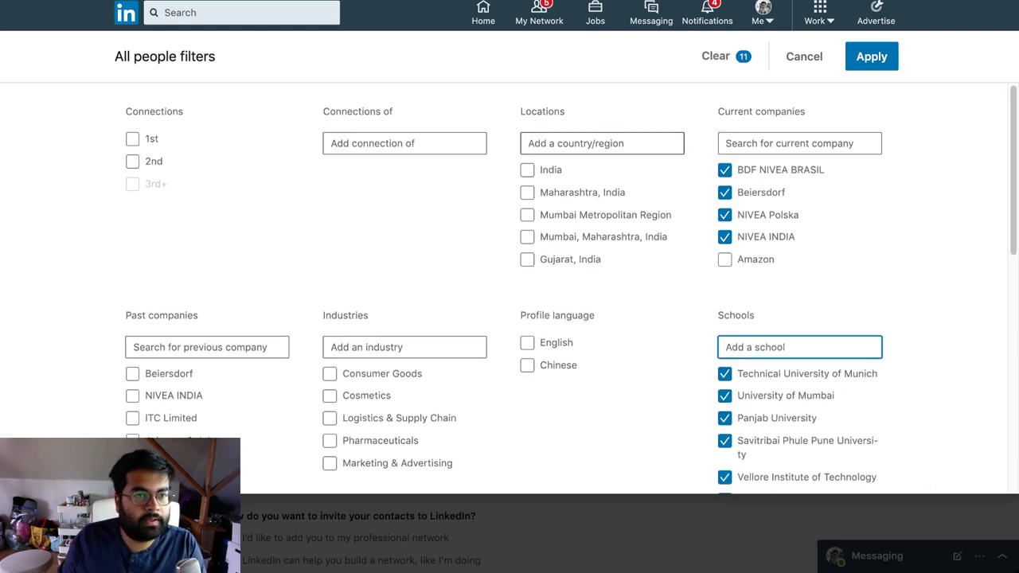
left_click(602, 144)
type("Germany")
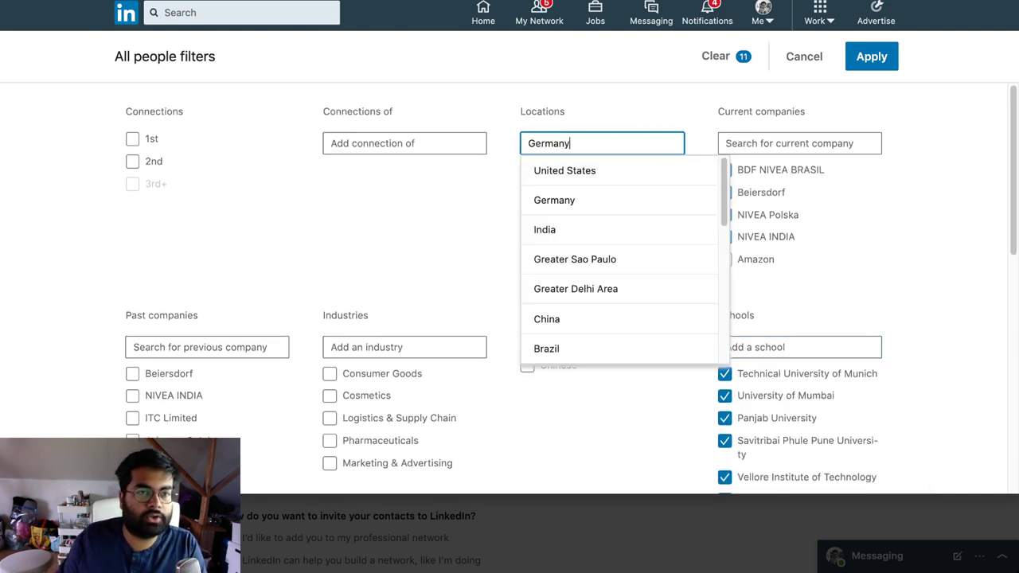
key("Return")
left_click(872, 57)
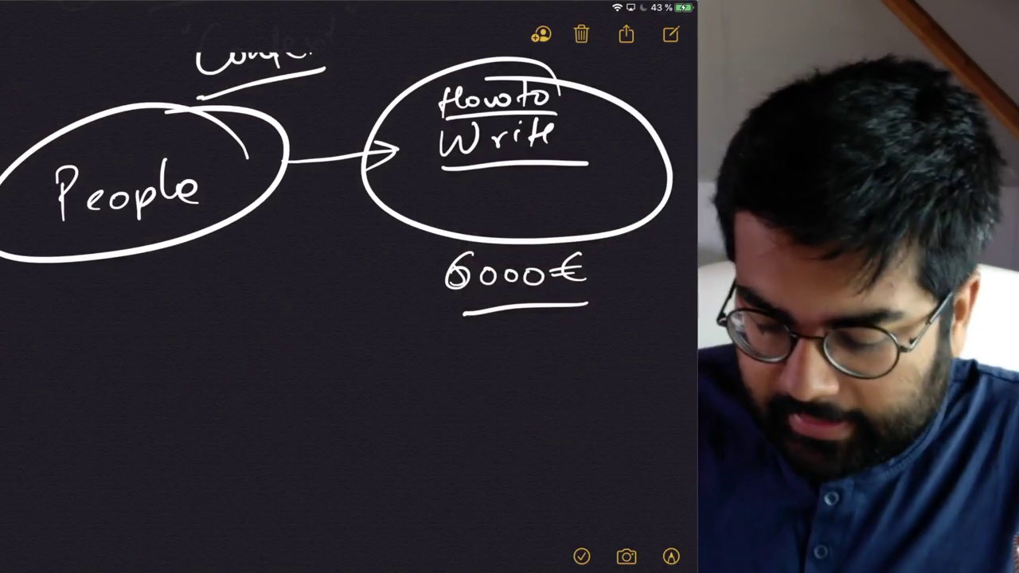
- Switch to the handwritten notes and underline the 6000€ amount below the How to Write bubble once more
scroll(343, 319, "down", 2)
mouse_move(453, 278)
left_mouse_down()
mouse_move(611, 263)
mouse_move(424, 282)
left_mouse_up()
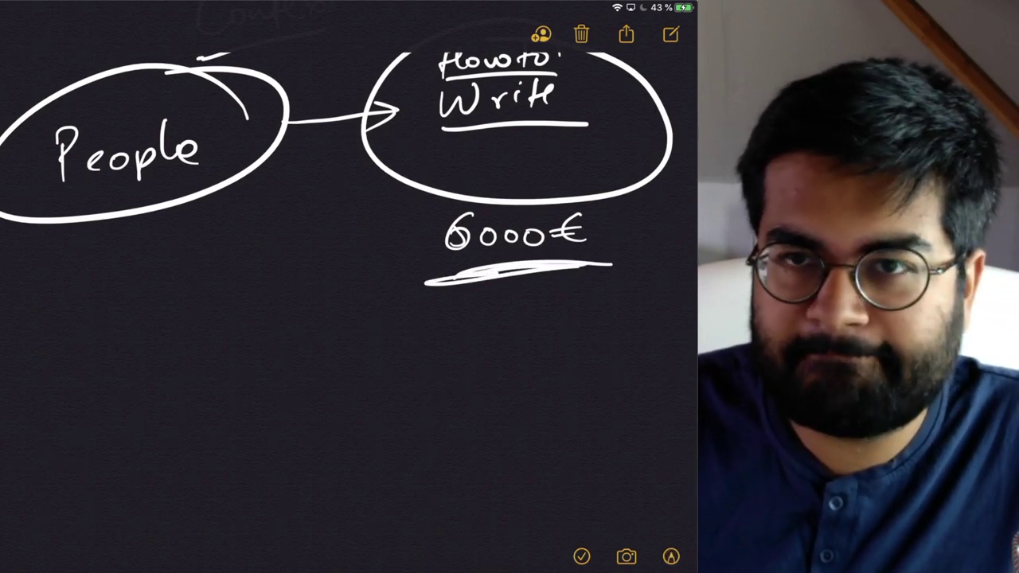
- Open the scanned course outline "2. Where to Find Jobs in Germany" and underline the lesson "The Hidden Job Market in Germany" in red
scroll(342, 286, "up", 15)
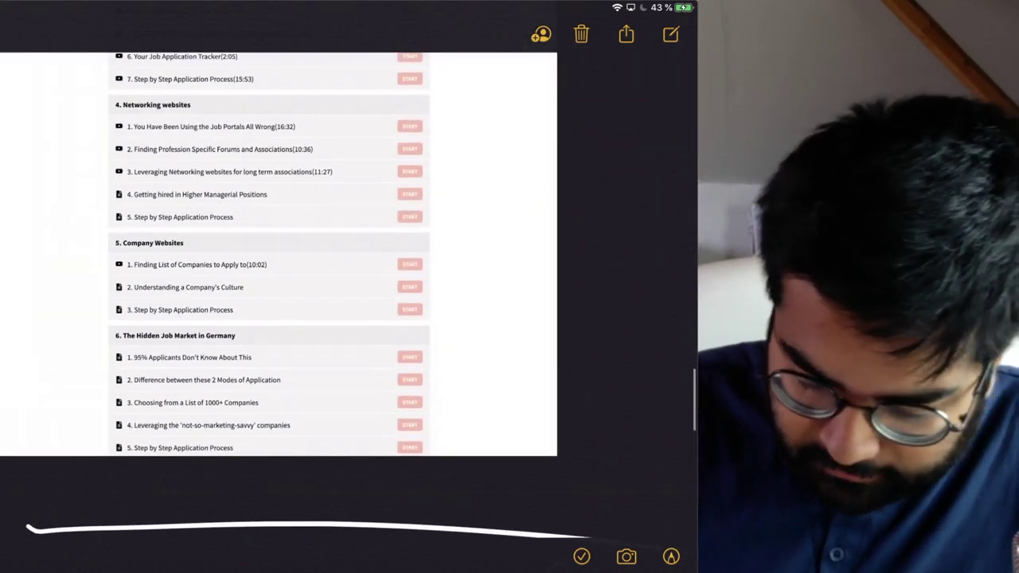
left_click(279, 255)
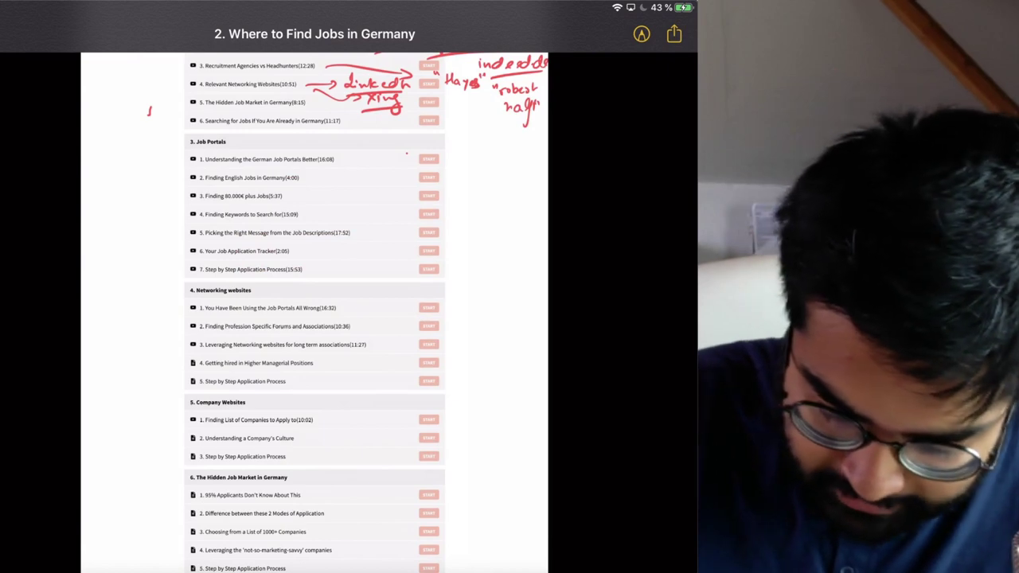
scroll(313, 75, "up", 5)
left_click_drag(102, 144, 334, 142)
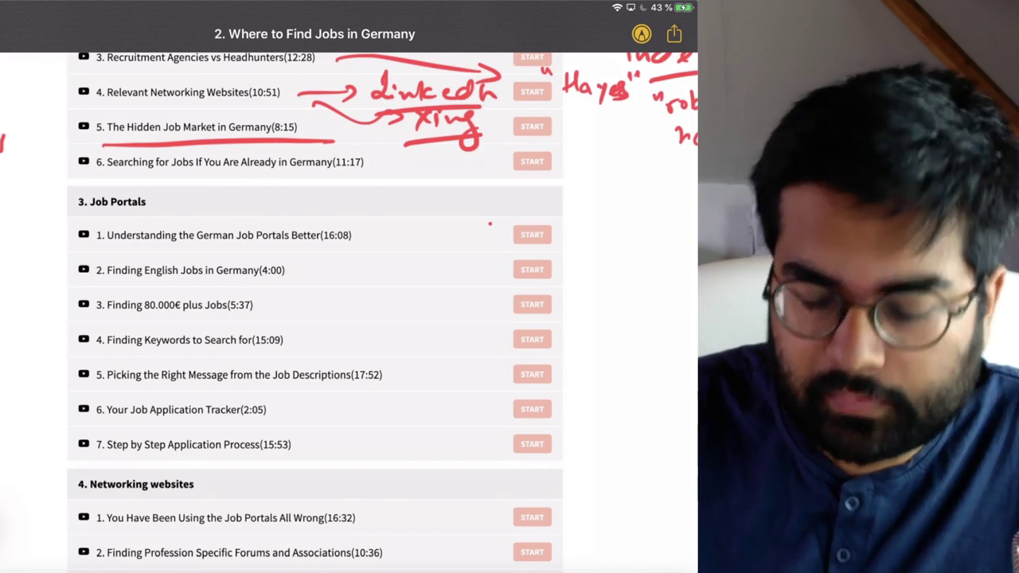
- Underline the lesson "Searching for Jobs If You Are Already in Germany" in red and handwrite arrowed notes beside it, starting with "Career centre"
scroll(313, 310, "down", 2)
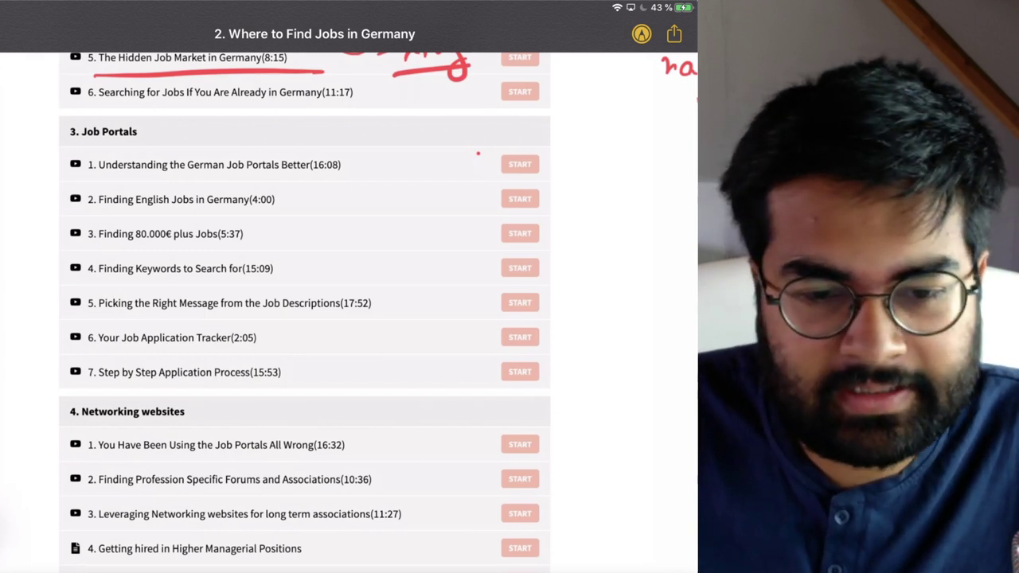
mouse_move(251, 454)
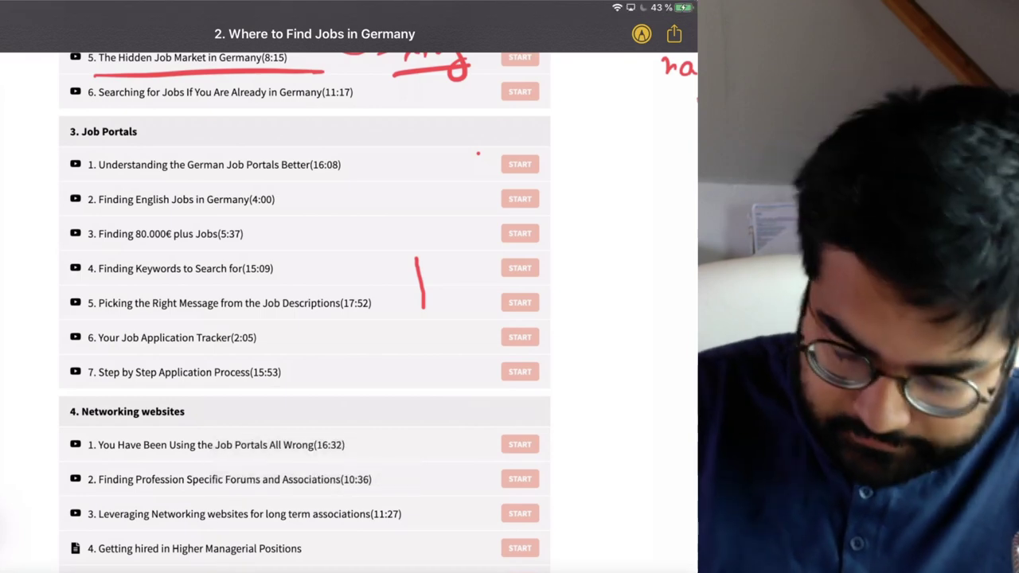
scroll(305, 310, "up", 3)
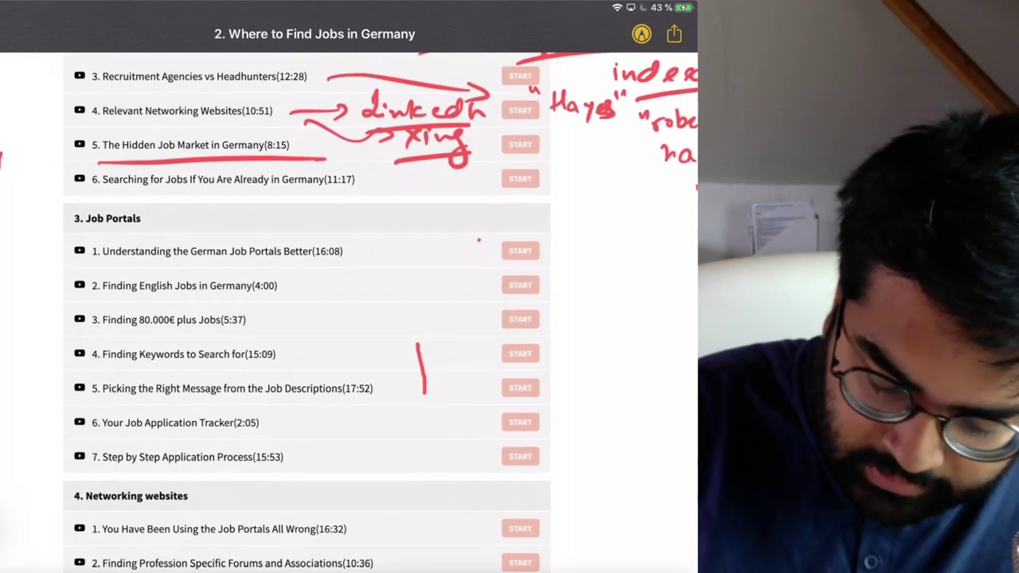
left_click_drag(152, 195, 417, 191)
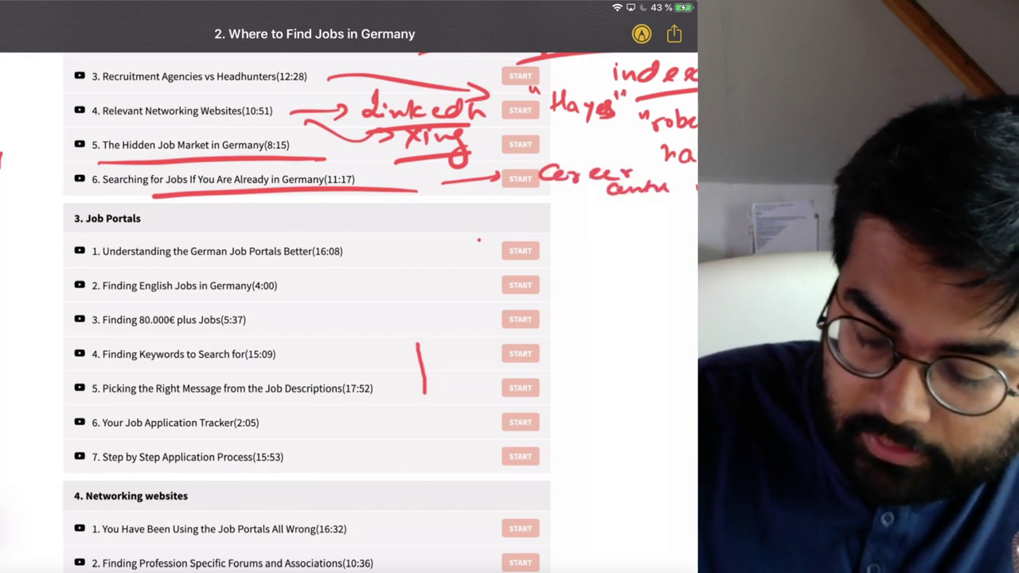
left_click_drag(427, 198, 537, 207)
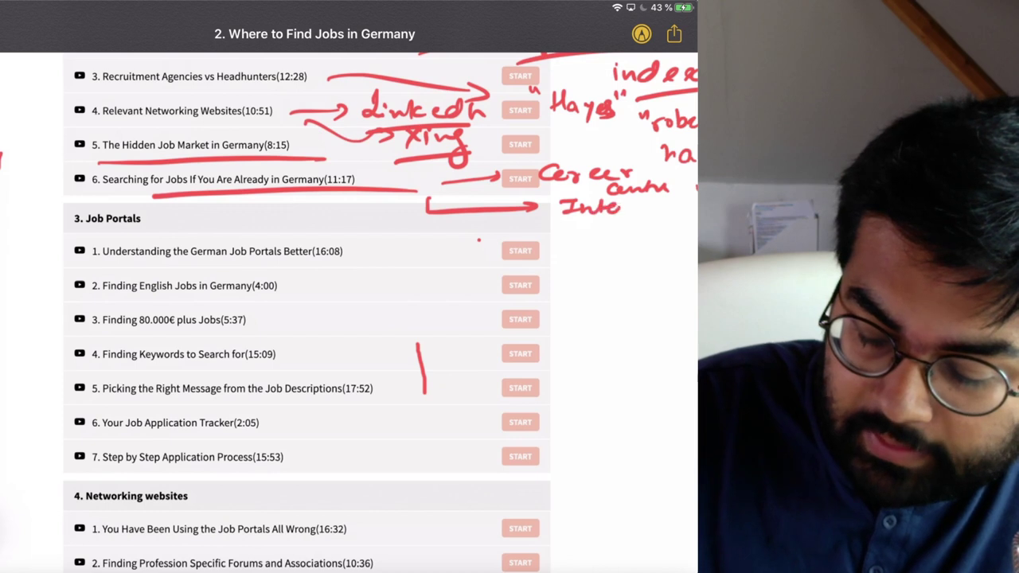